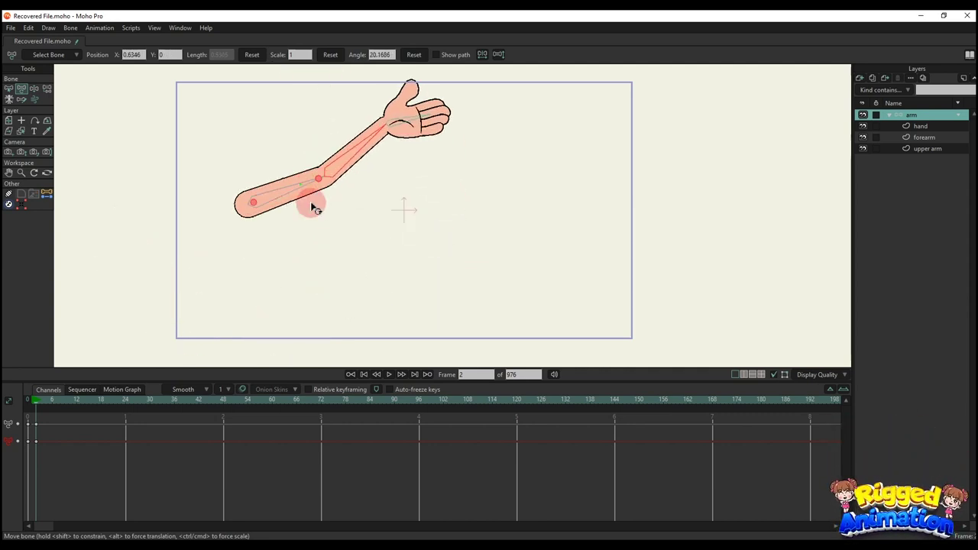
# - Rotate the arm rig's upper arm and forearm bones to test how the joints bend
pyautogui.moveTo(311, 205); pyautogui.dragTo(304, 238)
pyautogui.scroll(6, 324, 214)
pyautogui.moveTo(376, 202)
pyautogui.mouseDown()
pyautogui.moveTo(346, 170)
pyautogui.moveTo(375, 191)
pyautogui.moveTo(242, 312)
pyautogui.moveTo(226, 286)
pyautogui.moveTo(373, 221)
pyautogui.mouseUp()
pyautogui.scroll(-3, 502, 221)
pyautogui.moveTo(502, 222); pyautogui.dragTo(575, 235)
pyautogui.scroll(-3, 382, 236)
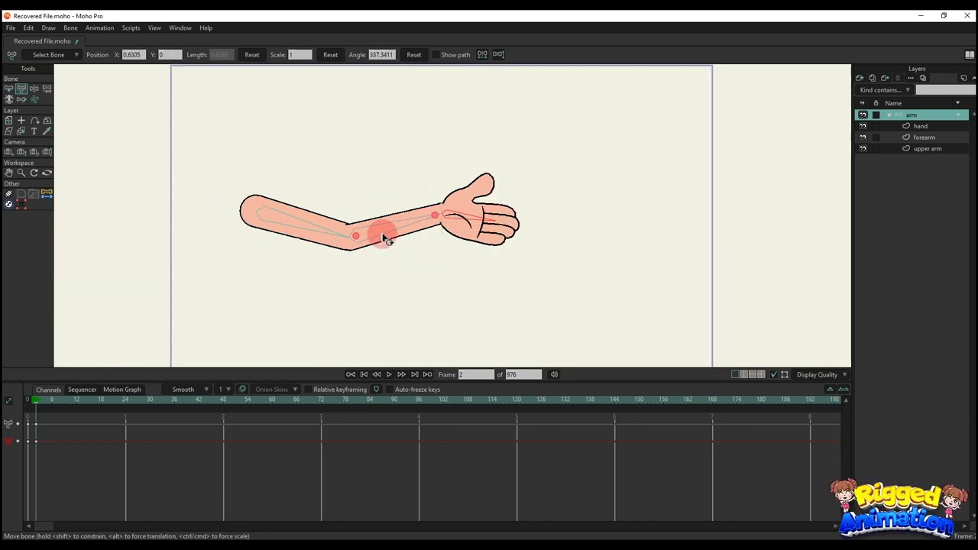
pyautogui.moveTo(382, 236); pyautogui.dragTo(465, 197)
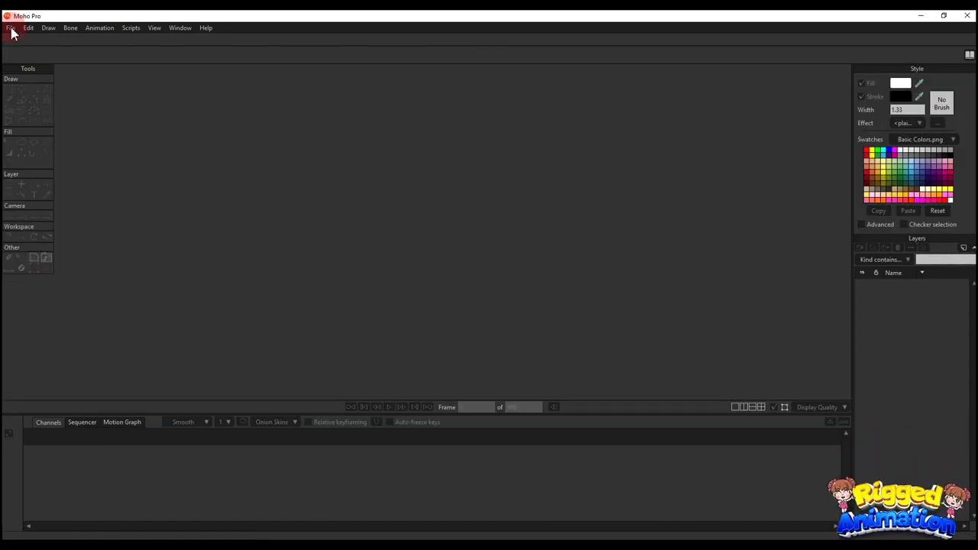
# - Create a new, empty document
pyautogui.click(12, 27)
pyautogui.click(57, 39)
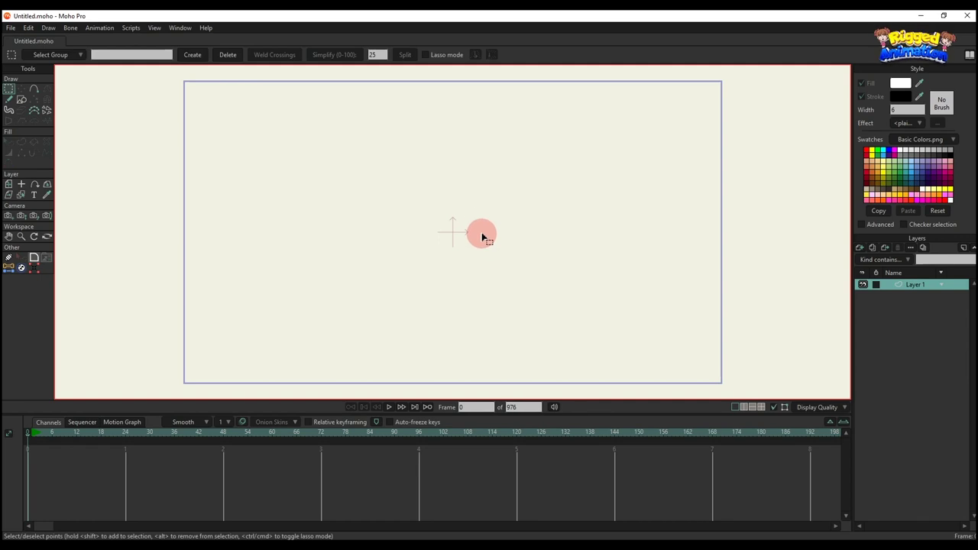
pyautogui.press('4')
pyautogui.press('5')
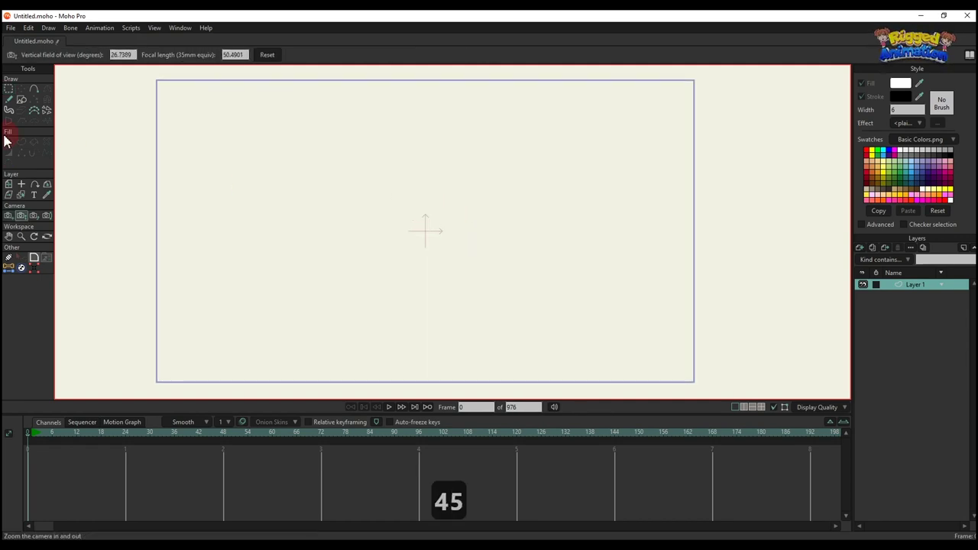
pyautogui.hotkey('ctrl', 'z')
# - Rename the document's only layer to "upper arm"
pyautogui.doubleClick(920, 286)
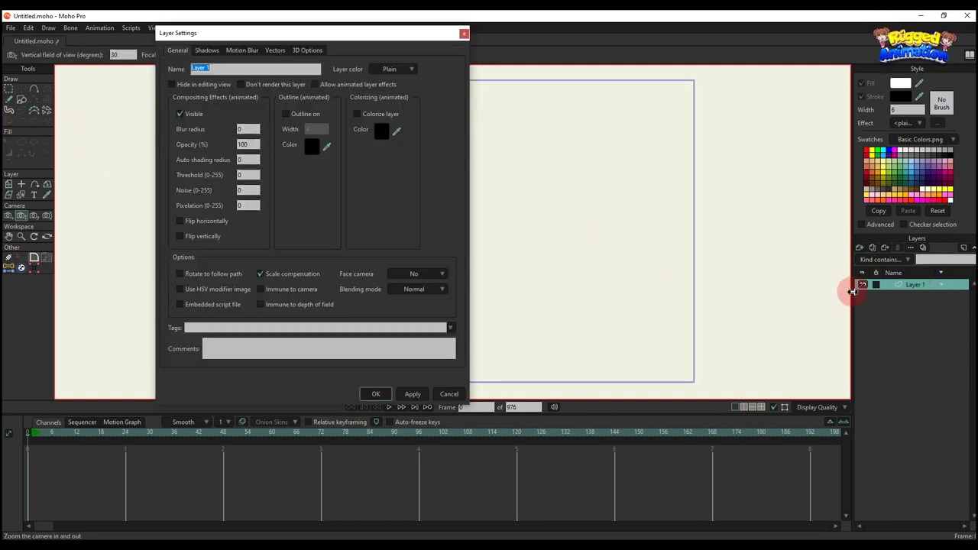
pyautogui.write('upper')
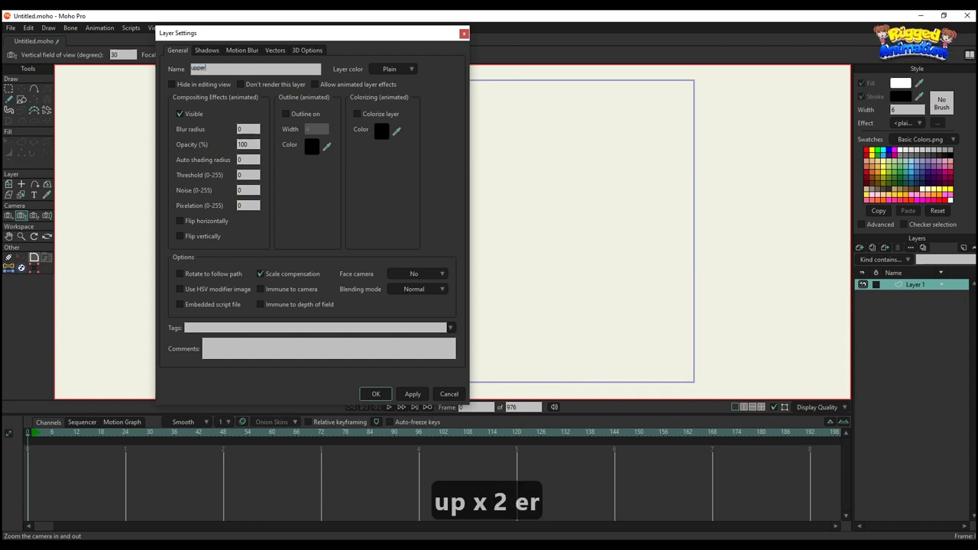
pyautogui.write(' arm')
pyautogui.press('Return')
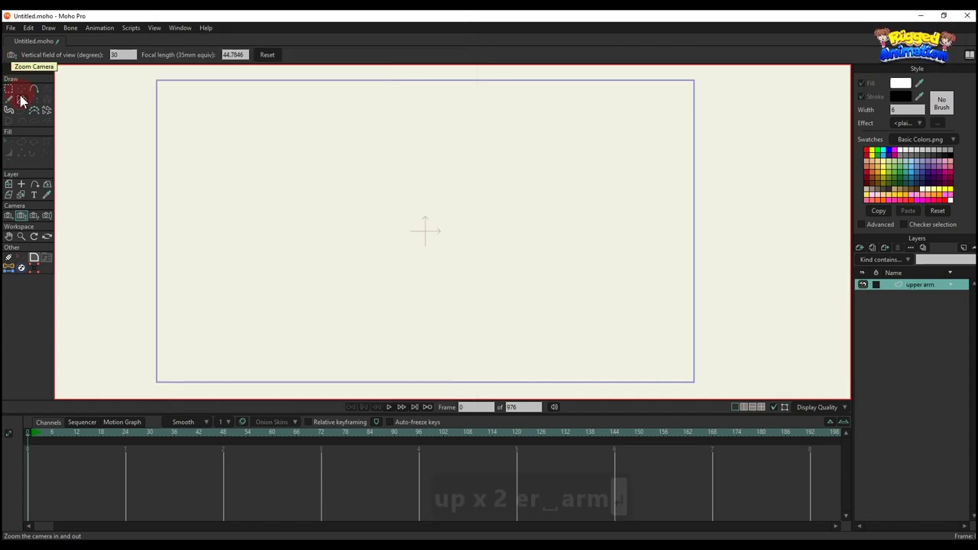
# - Draw a small circle in the frame's left part and place a slightly smaller copy level with it at X -0.5844
pyautogui.click(21, 100)
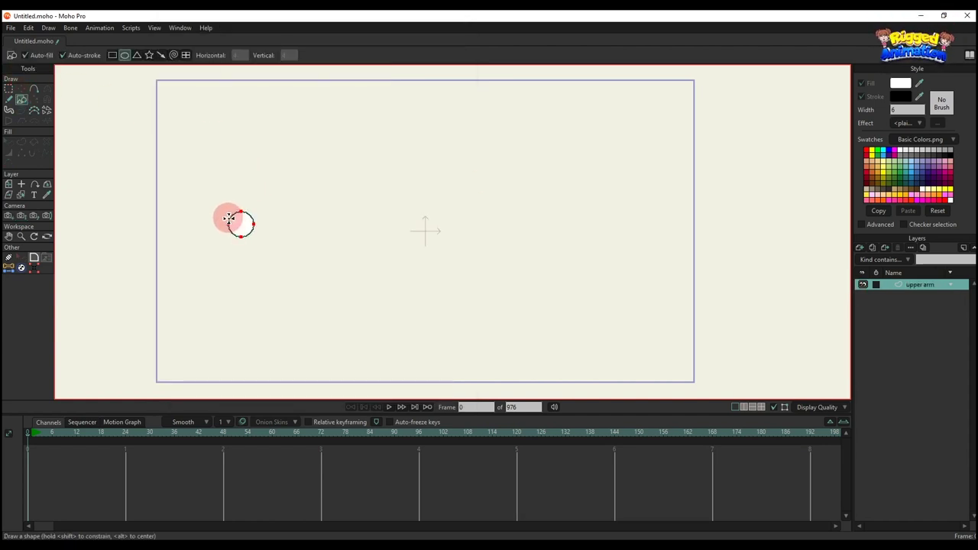
pyautogui.press('t')
pyautogui.scroll(2, 248, 227)
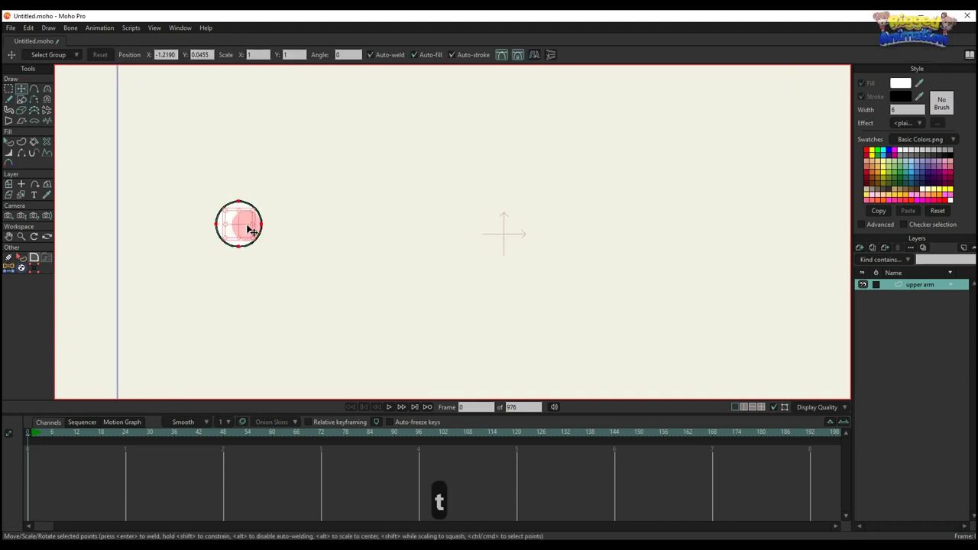
pyautogui.hotkey('ctrl', 'c')
pyautogui.hotkey('ctrl', 'v')
pyautogui.moveTo(244, 225); pyautogui.dragTo(389, 226)
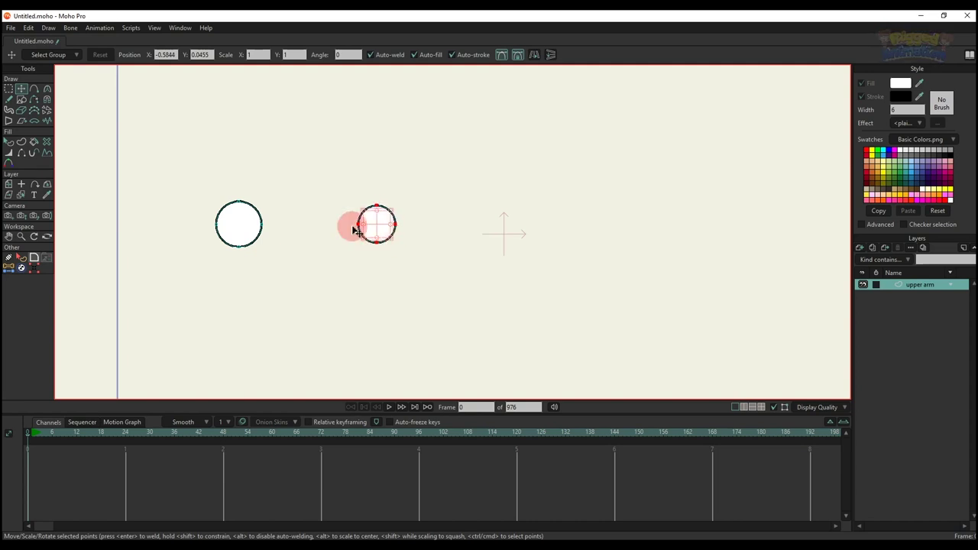
# - Draw a rectangle from the left circle's centre to the right circle's centre, slightly taller than both circles
pyautogui.press('a')
pyautogui.click(21, 100)
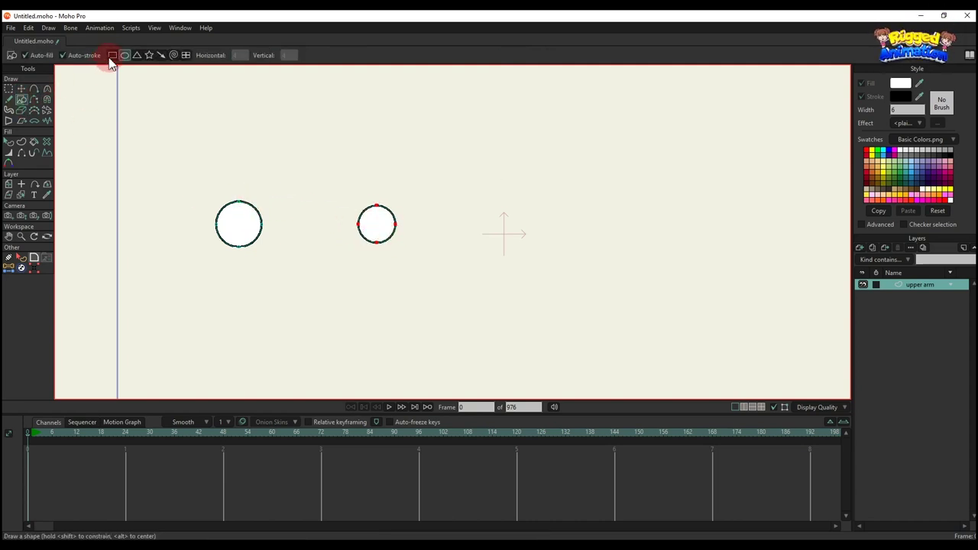
pyautogui.click(111, 57)
pyautogui.scroll(2, 256, 204)
pyautogui.moveTo(231, 194); pyautogui.dragTo(432, 273)
# - Move the rectangle's upper-left corner exactly onto the left circle's top point at X -1.2190, Y 0.1501
pyautogui.press('g')
pyautogui.click(225, 202)
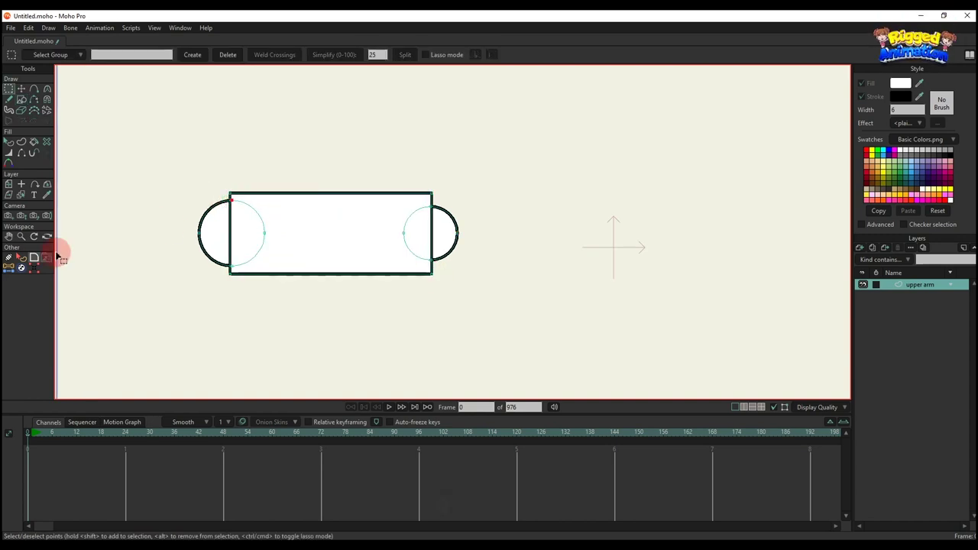
pyautogui.click(32, 268)
pyautogui.click(217, 184)
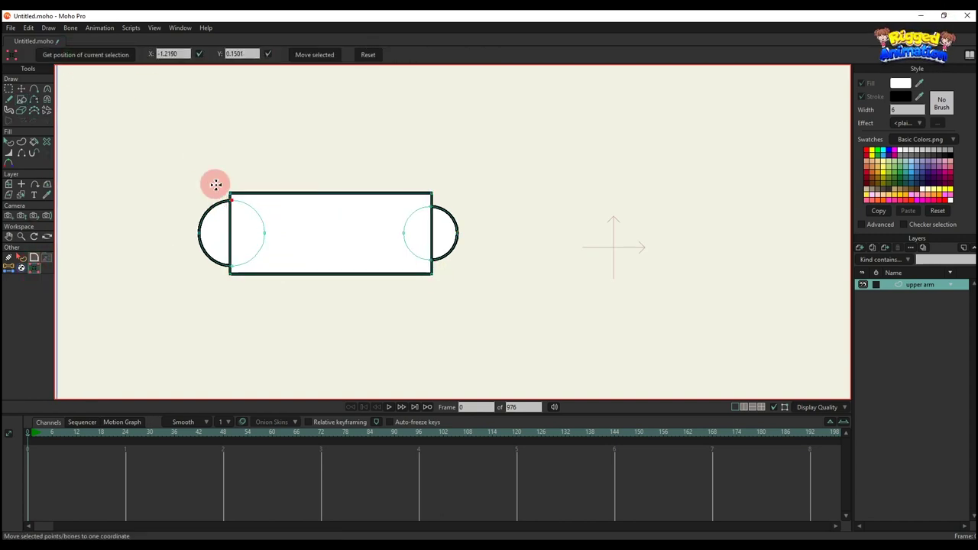
pyautogui.scroll(2, 330, 121)
pyautogui.click(313, 58)
# - Move the rectangle's lower-left corner exactly onto the left circle's bottom point at X -1.2190, Y -0.0590
pyautogui.click(175, 312)
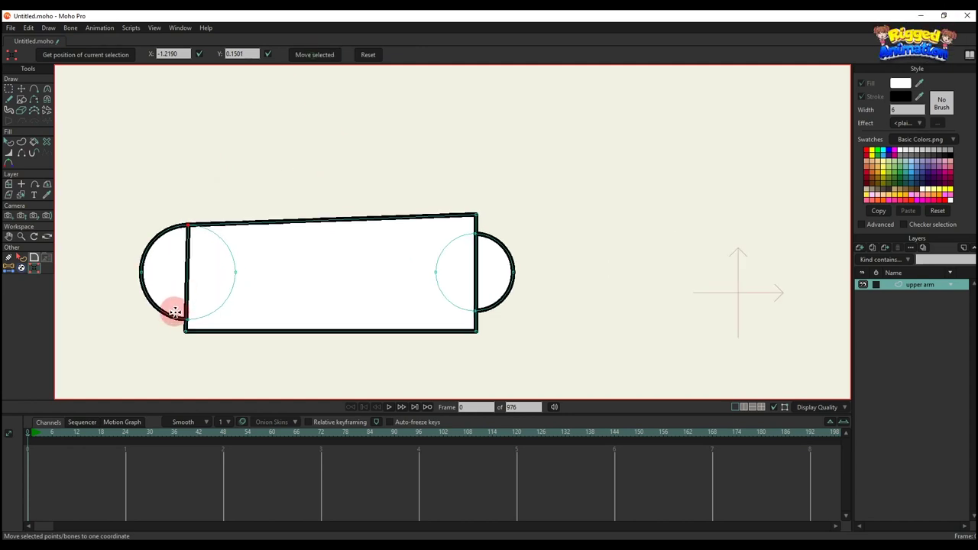
pyautogui.click(168, 317)
pyautogui.click(256, 253)
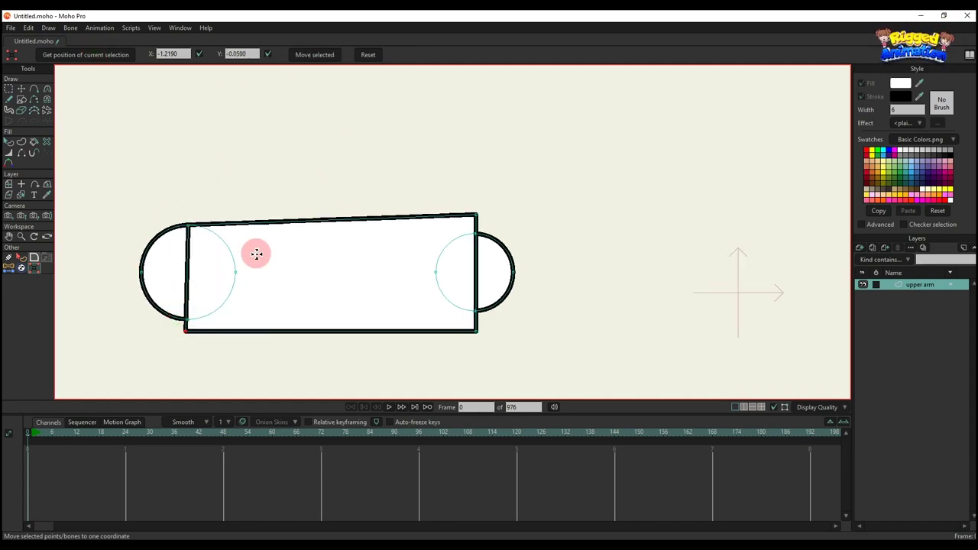
pyautogui.click(306, 57)
# - Move the rectangle's upper-right corner exactly onto the right circle's top point at X -0.5844, Y 0.1310
pyautogui.moveTo(466, 228); pyautogui.dragTo(505, 259)
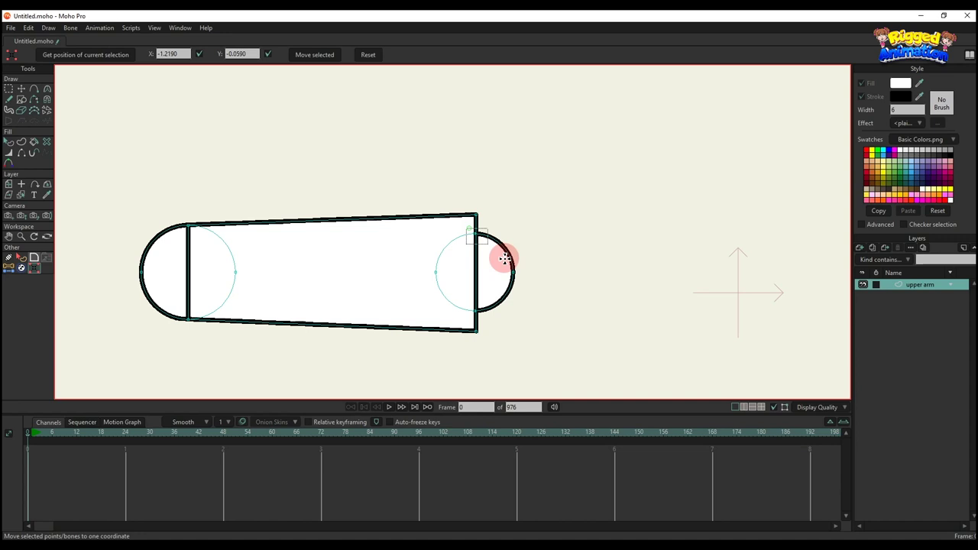
pyautogui.click(116, 59)
pyautogui.click(328, 60)
# - Move the rectangle's lower-right corner exactly onto the right circle's bottom point at X -0.5844, Y -0.04
pyautogui.click(475, 309)
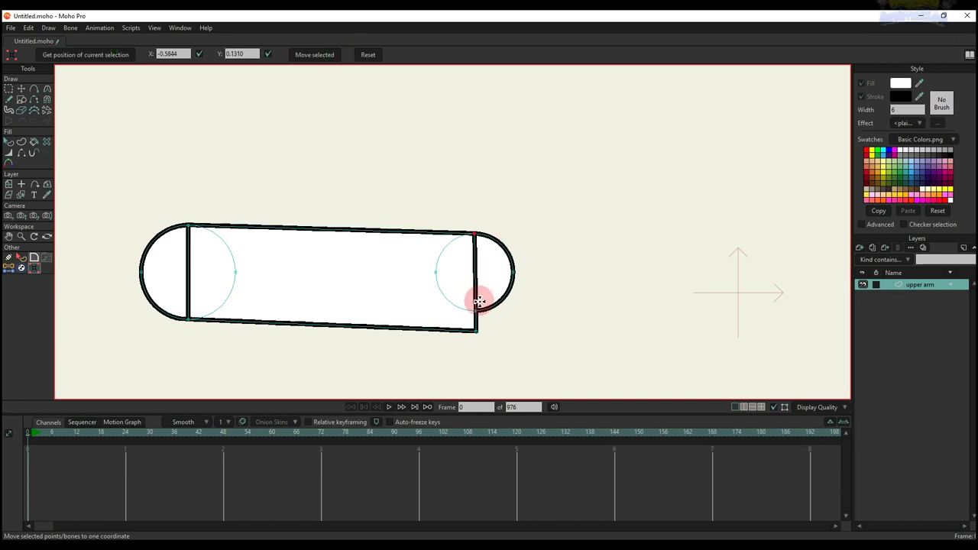
pyautogui.click(434, 276)
pyautogui.click(82, 49)
pyautogui.click(507, 301)
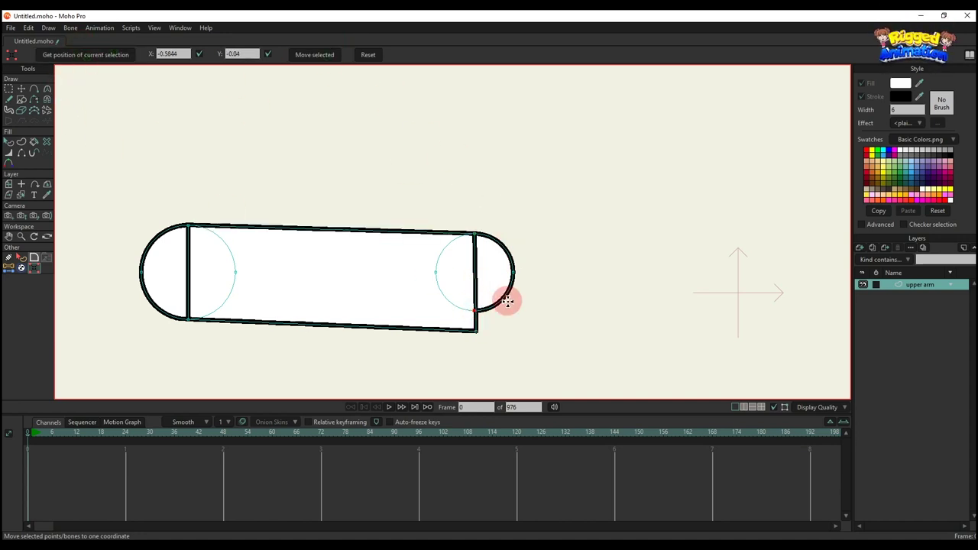
pyautogui.click(474, 330)
pyautogui.click(302, 54)
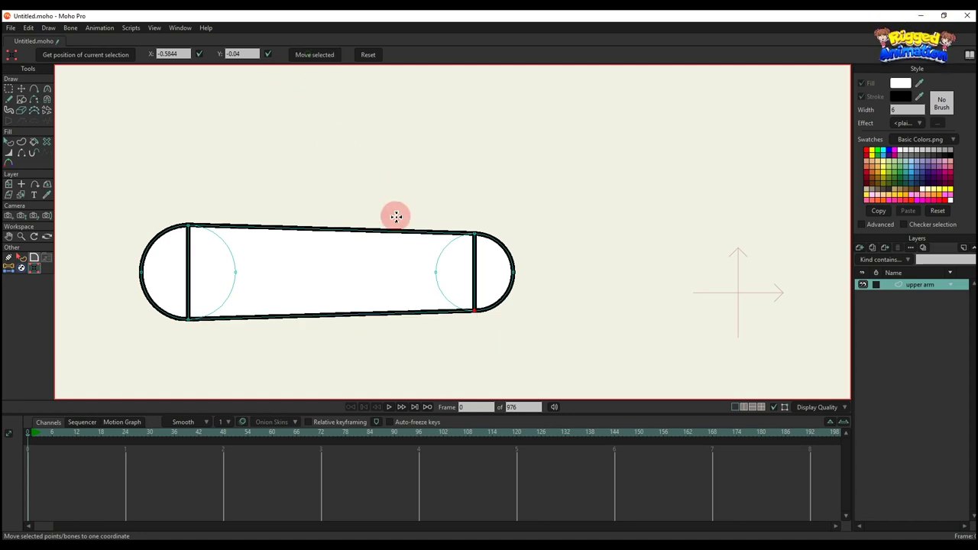
# - Hide the two vertical end edges of the rectangle so only the arm's outer outline is stroked
pyautogui.scroll(-2, 395, 216)
pyautogui.press('q')
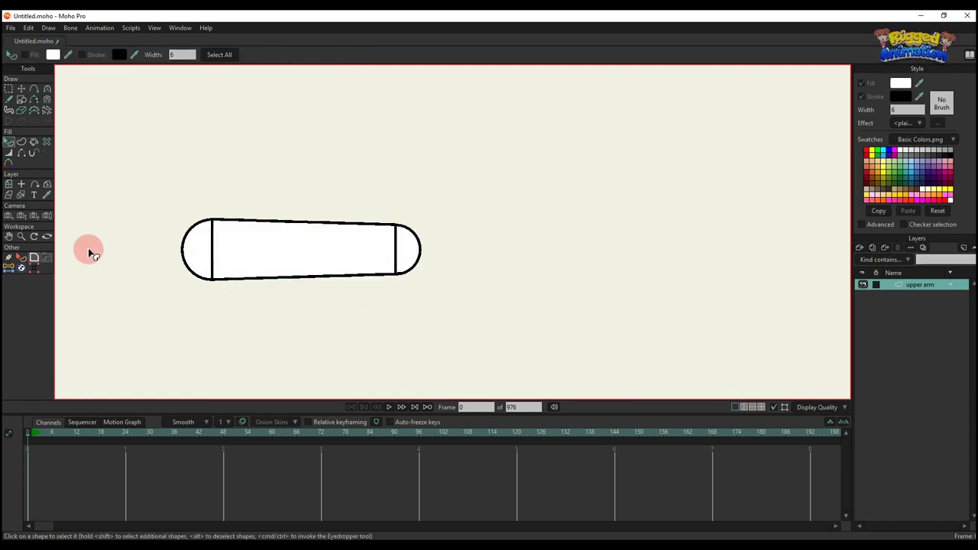
pyautogui.press('h')
pyautogui.click(214, 239)
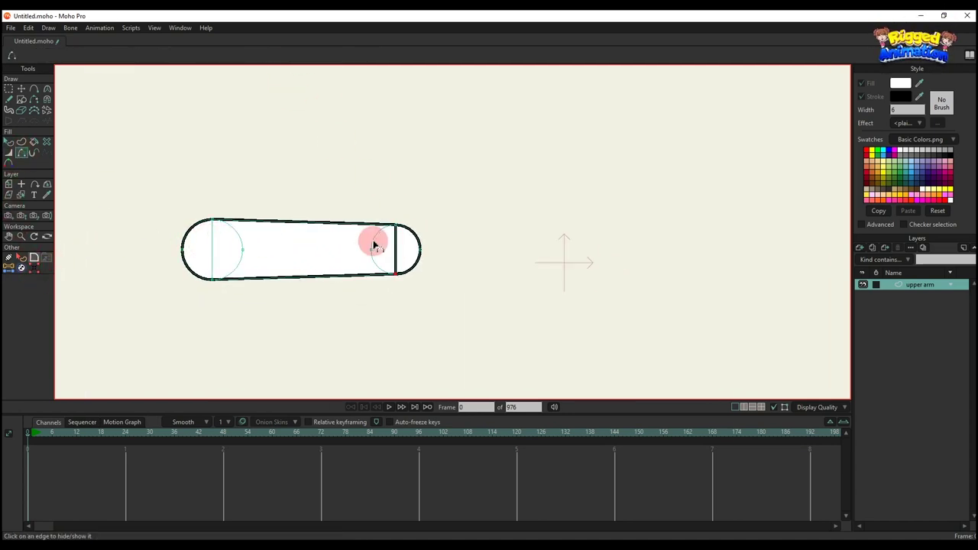
# - Select all shapes of the upper arm and set their fill to the skin tone F7B8A0
pyautogui.press('q')
pyautogui.click(206, 239)
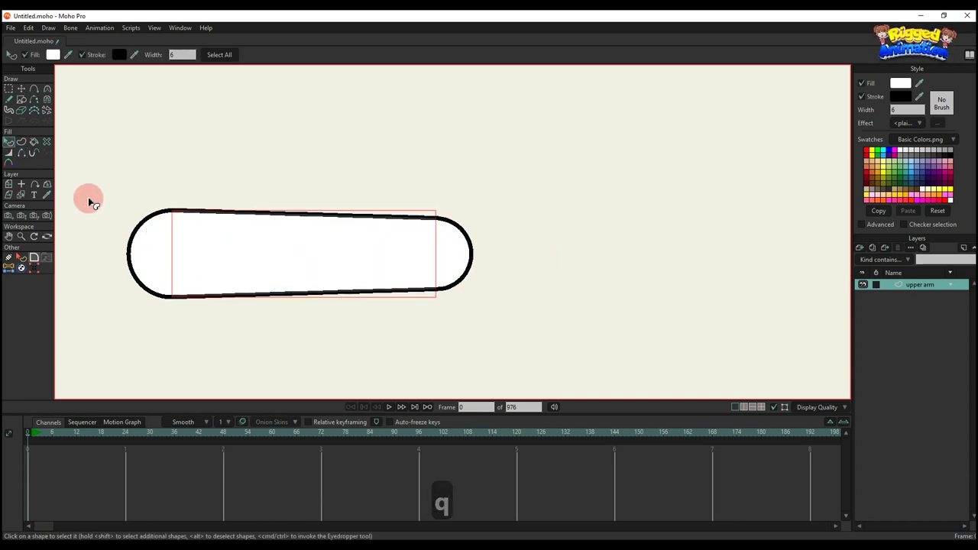
pyautogui.click(21, 259)
pyautogui.click(555, 55)
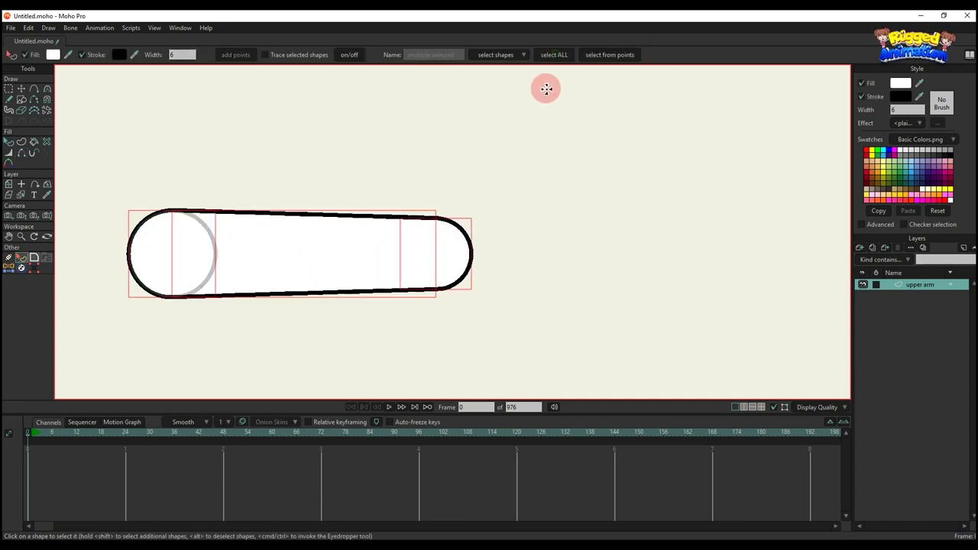
pyautogui.scroll(-2, 447, 166)
pyautogui.click(900, 85)
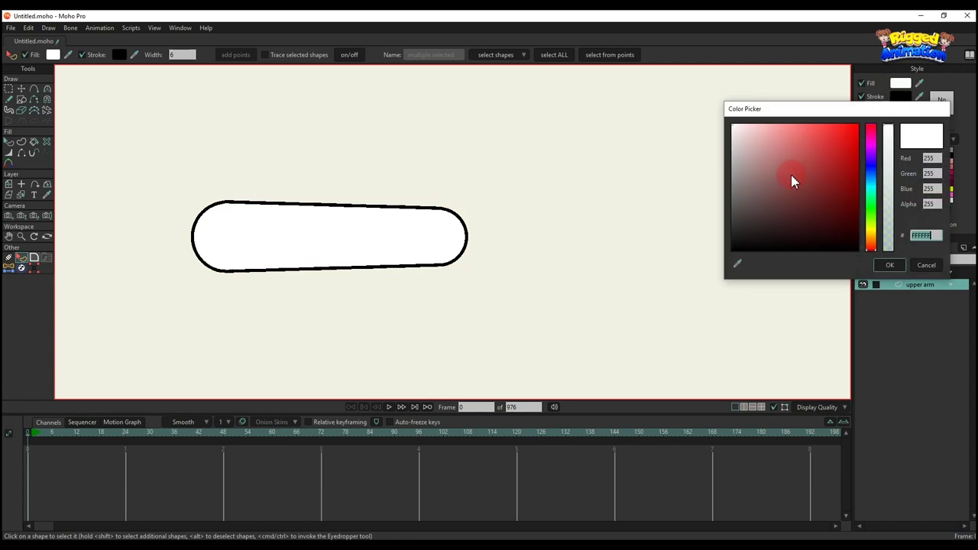
pyautogui.click(870, 231)
pyautogui.moveTo(810, 160); pyautogui.dragTo(770, 126)
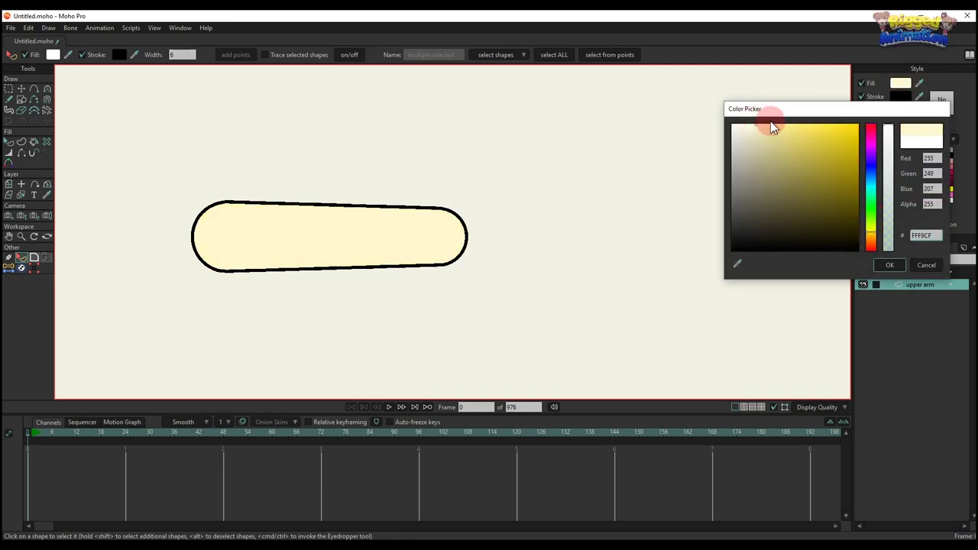
pyautogui.moveTo(873, 231); pyautogui.dragTo(877, 246)
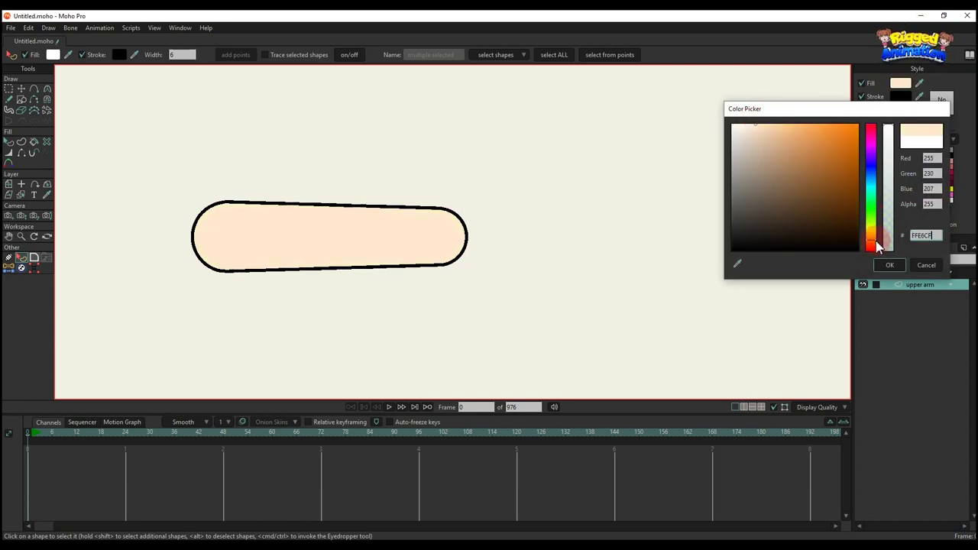
pyautogui.moveTo(793, 155); pyautogui.dragTo(776, 128)
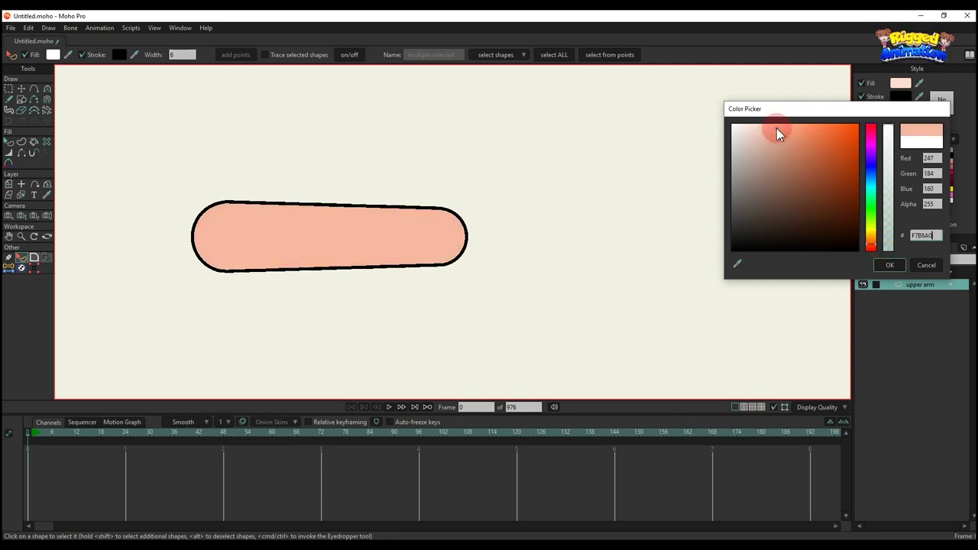
pyautogui.click(889, 265)
pyautogui.scroll(-3, 436, 249)
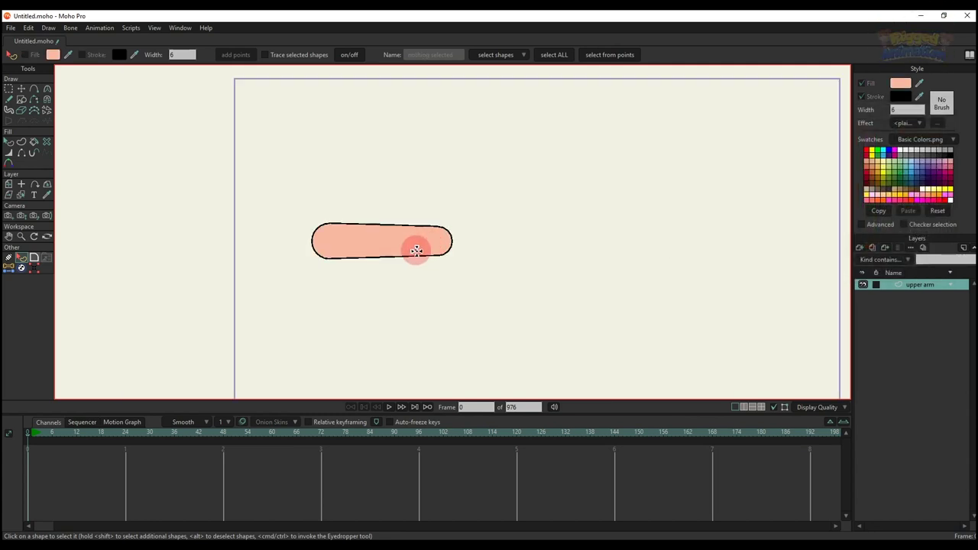
# - Add a new vector layer above the upper arm layer and name it "forearm"
pyautogui.scroll(3, 417, 251)
pyautogui.press('t')
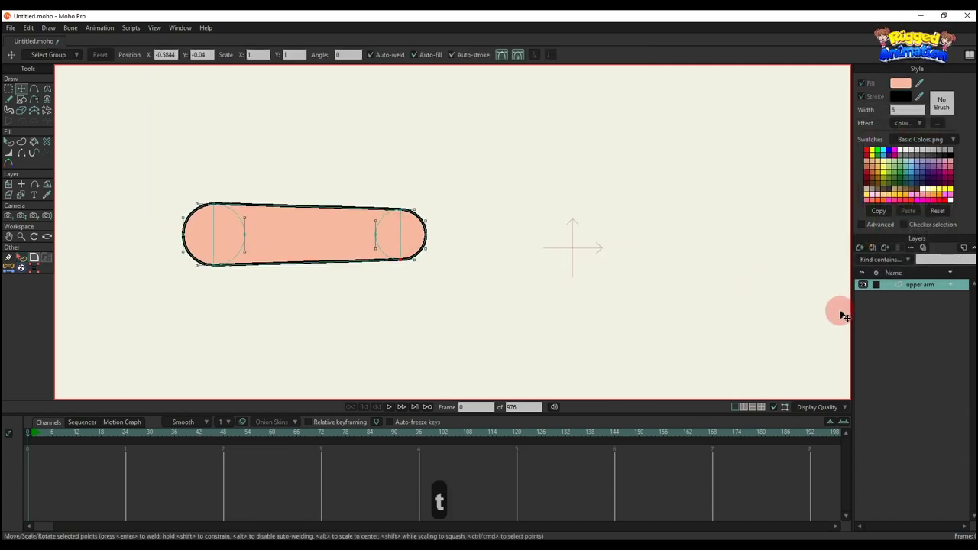
pyautogui.click(858, 248)
pyautogui.click(882, 265)
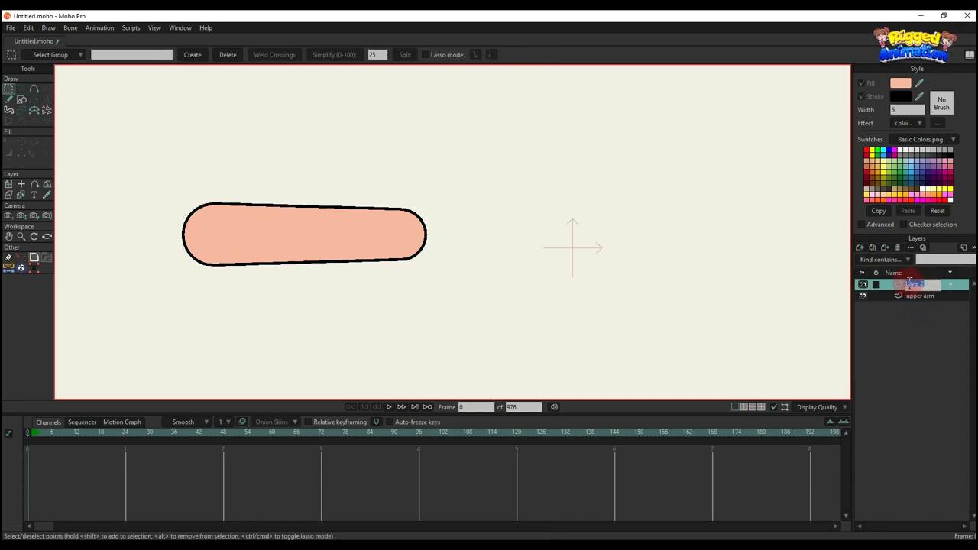
pyautogui.write('for')
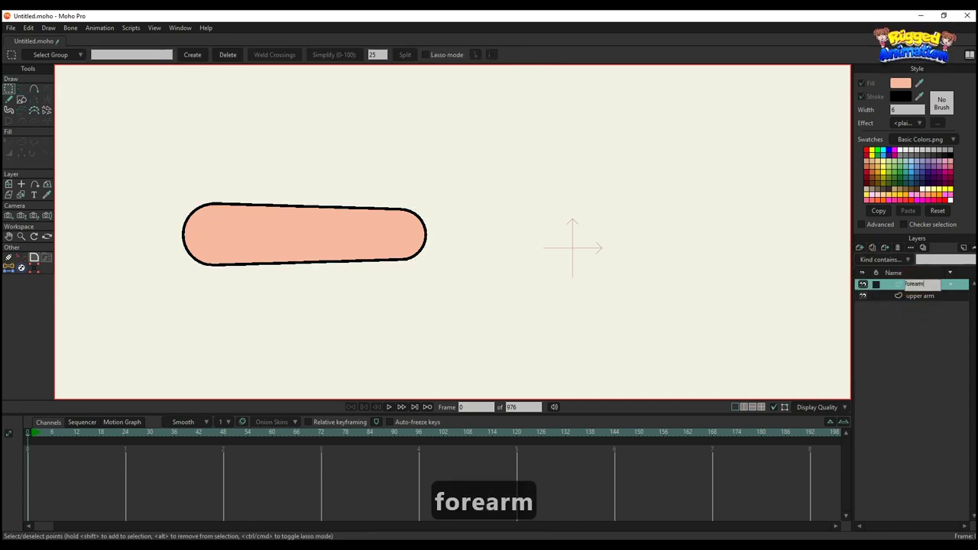
pyautogui.write('earm')
pyautogui.press('Return')
# - Copy the smaller end circle from the upper arm layer and paste it into the forearm layer
pyautogui.click(921, 297)
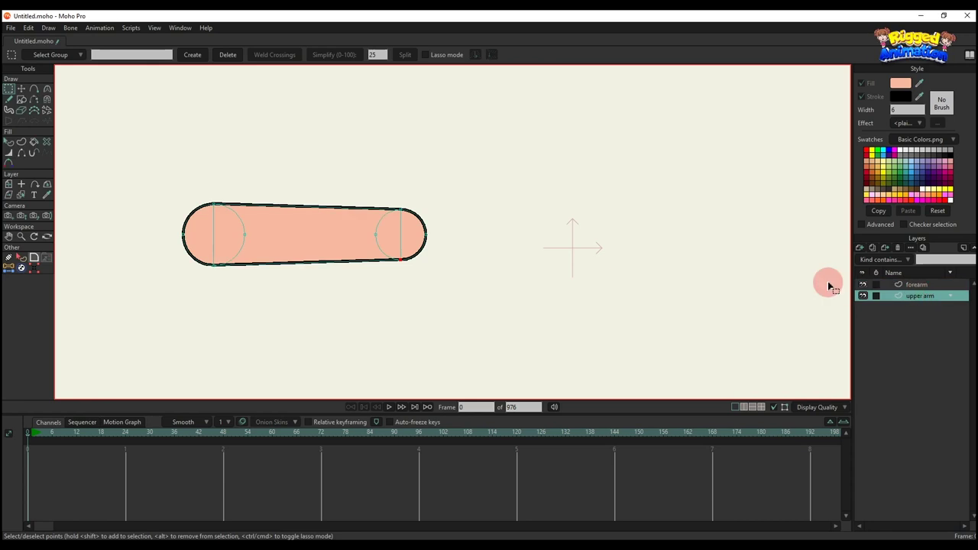
pyautogui.press('t')
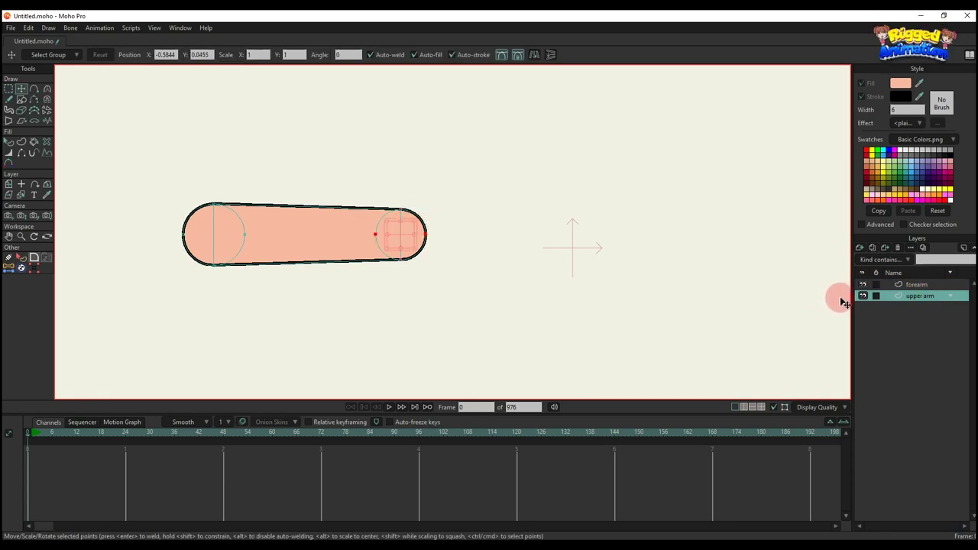
pyautogui.hotkey('ctrl', 'c')
pyautogui.click(905, 284)
pyautogui.hotkey('ctrl', 'v')
pyautogui.scroll(2, 391, 238)
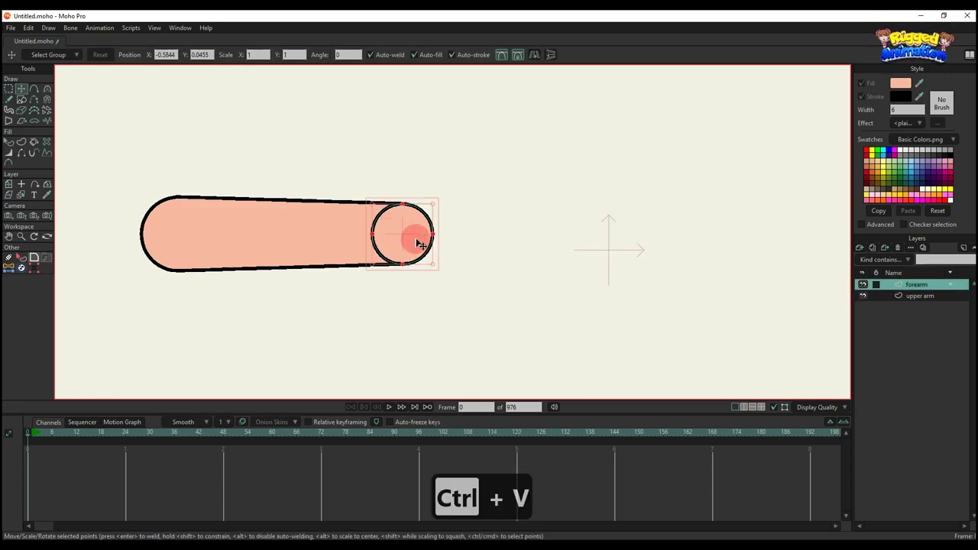
# - Duplicate the forearm circle, placing the copy level with it at X 0.0461 and scaling it down for the wrist end
pyautogui.moveTo(417, 241); pyautogui.dragTo(596, 263)
pyautogui.hotkey('ctrl', 'c')
pyautogui.hotkey('ctrl', 'v')
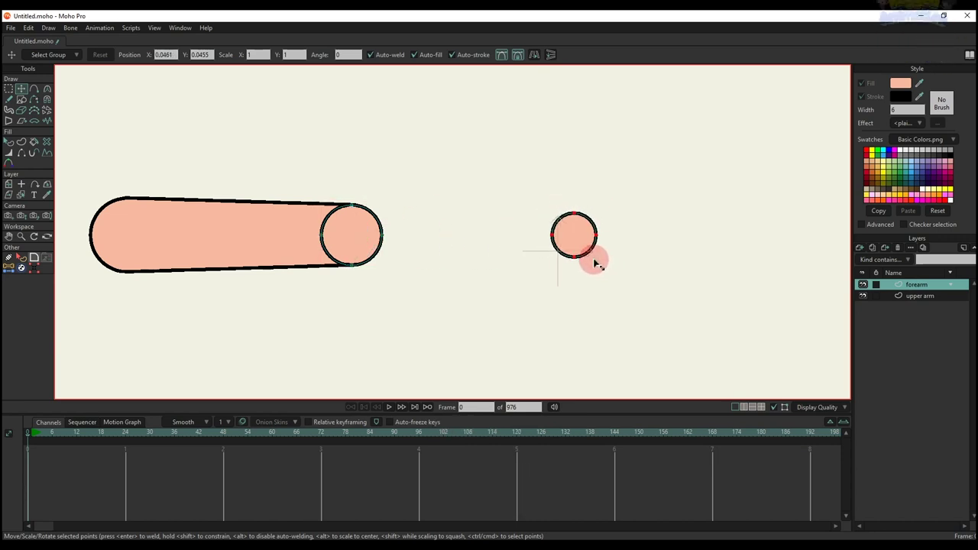
# - Draw a rectangle in the forearm layer spanning from the centre of the elbow circle to the wrist circle
pyautogui.press('a')
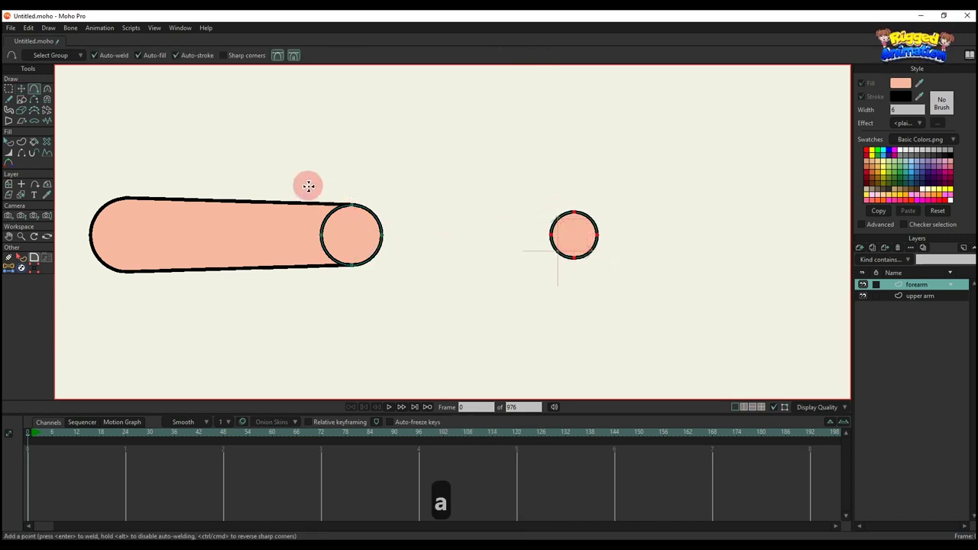
pyautogui.click(23, 100)
pyautogui.moveTo(349, 195)
pyautogui.mouseDown()
pyautogui.moveTo(502, 274)
pyautogui.moveTo(574, 281)
pyautogui.mouseUp()
pyautogui.press('g')
pyautogui.scroll(4, 378, 208)
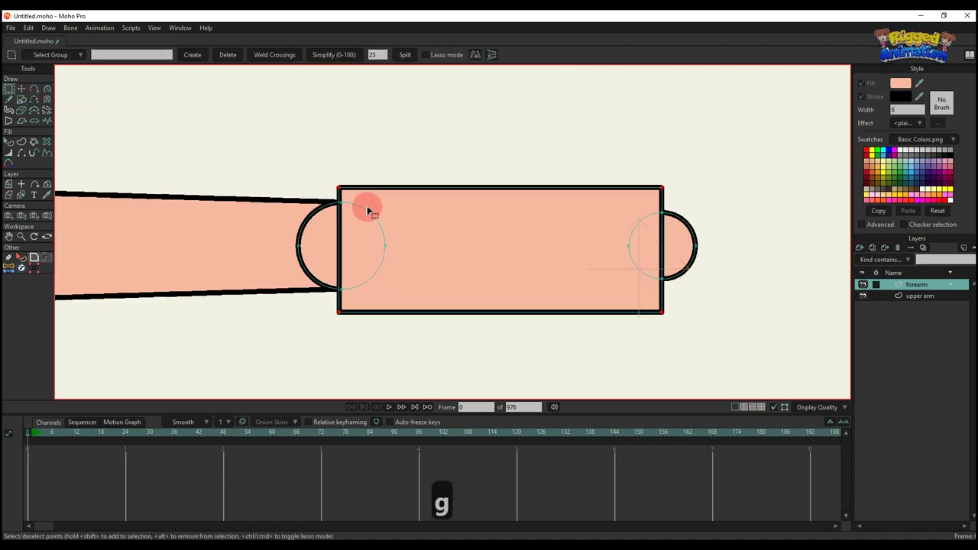
# - Align the rectangle's elbow-end corners with the elbow circle's upper and lower points, at X -0.5844, Y 0.1310 and Y -0.04
pyautogui.click(34, 267)
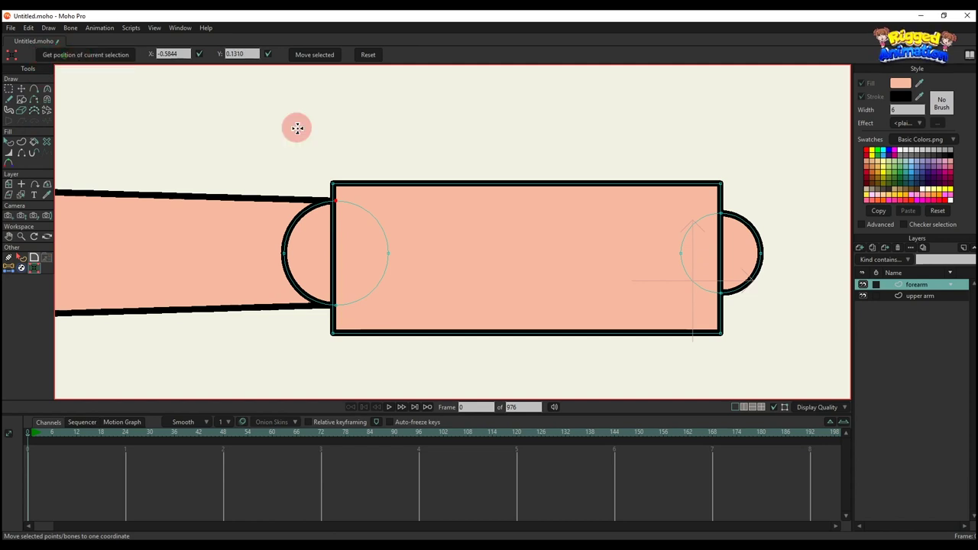
pyautogui.moveTo(318, 175); pyautogui.dragTo(343, 191)
pyautogui.click(314, 54)
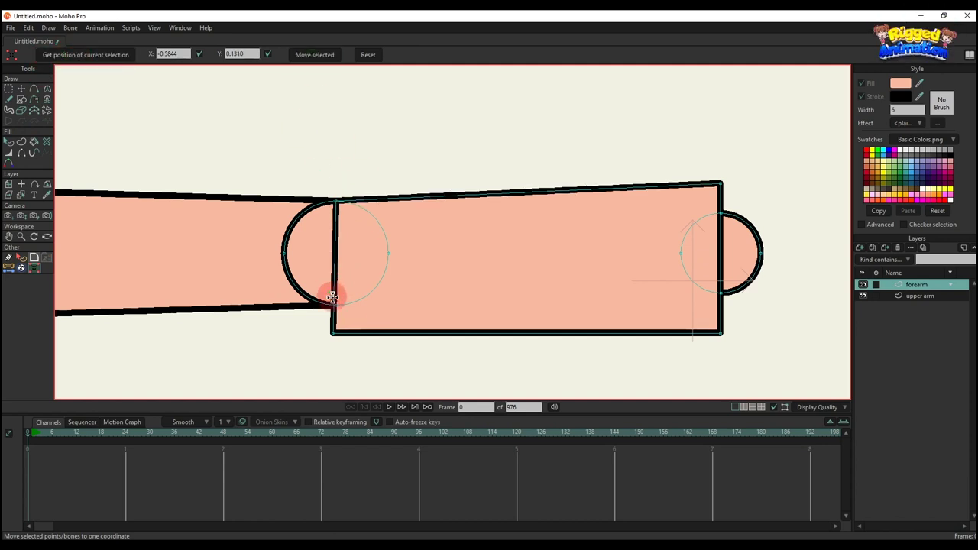
pyautogui.click(105, 58)
pyautogui.moveTo(315, 317); pyautogui.dragTo(347, 344)
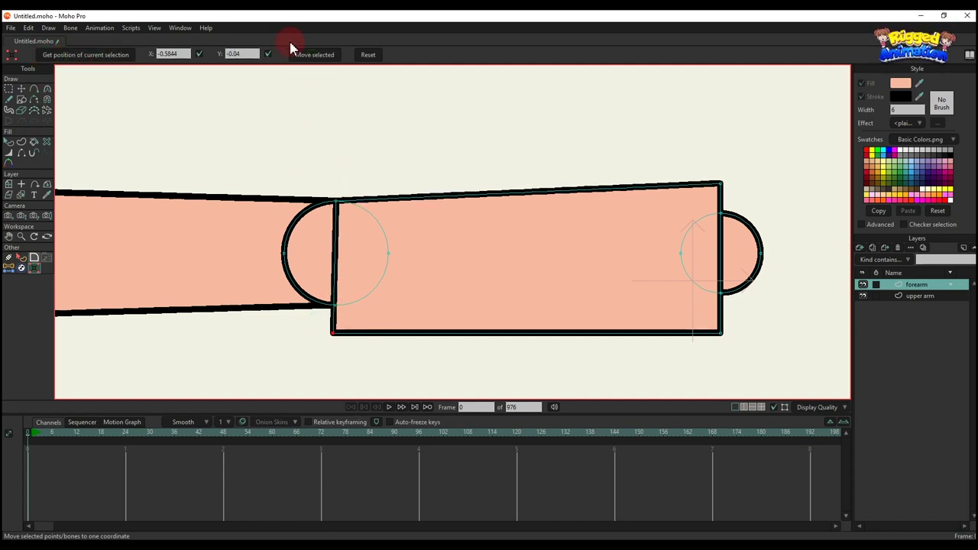
pyautogui.click(304, 55)
pyautogui.scroll(3, 591, 196)
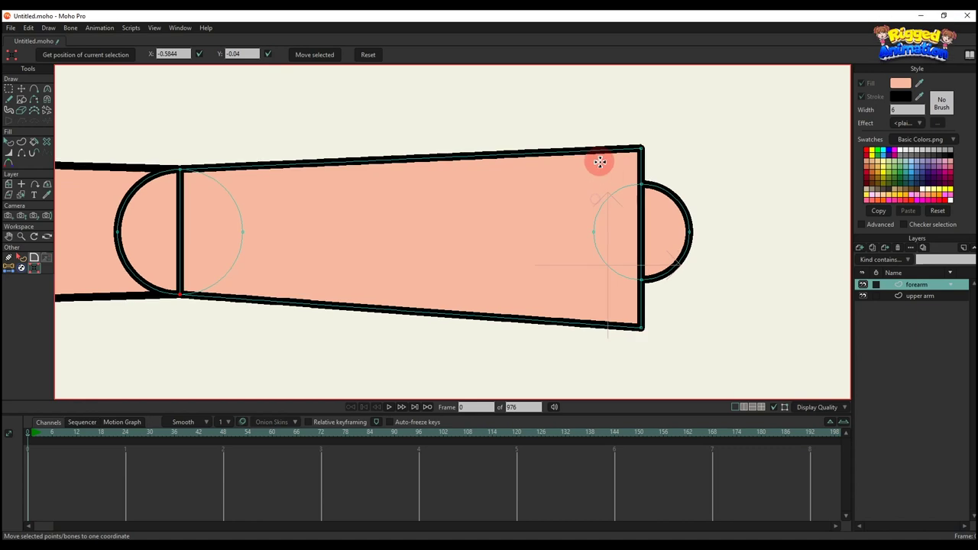
# - Align the rectangle's wrist-end corners with the wrist circle's upper and lower points, with the lower corner at X 0.0461, Y -0.0198
pyautogui.click(105, 58)
pyautogui.moveTo(611, 136); pyautogui.dragTo(686, 158)
pyautogui.click(325, 58)
pyautogui.moveTo(662, 229); pyautogui.dragTo(610, 192)
pyautogui.moveTo(582, 249); pyautogui.dragTo(611, 351)
pyautogui.click(102, 57)
pyautogui.click(336, 60)
# - Turn off the elbow circle's stroke and hide the forearm body's vertical edges at the elbow and wrist
pyautogui.scroll(-3, 516, 215)
pyautogui.moveTo(440, 224); pyautogui.dragTo(515, 229)
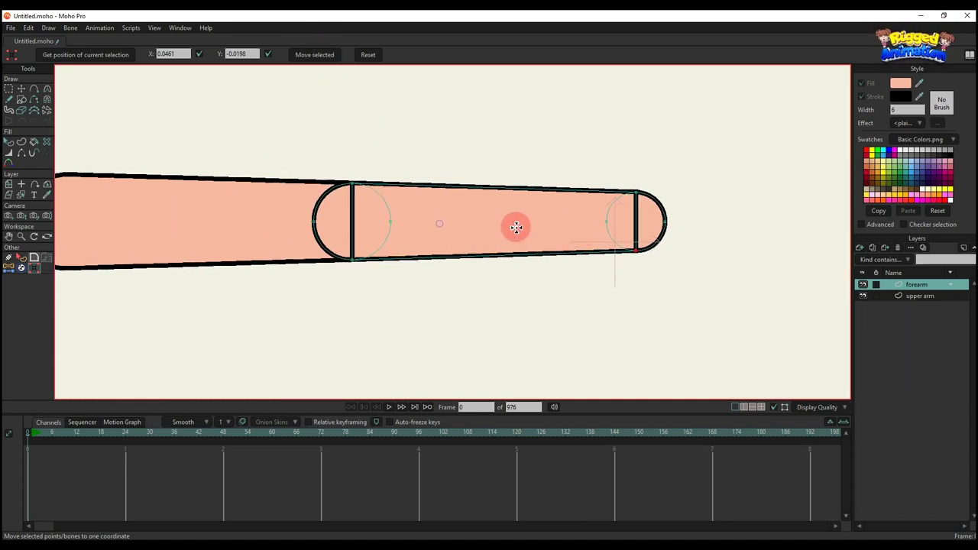
pyautogui.scroll(-1, 515, 229)
pyautogui.click(20, 153)
pyautogui.press('q')
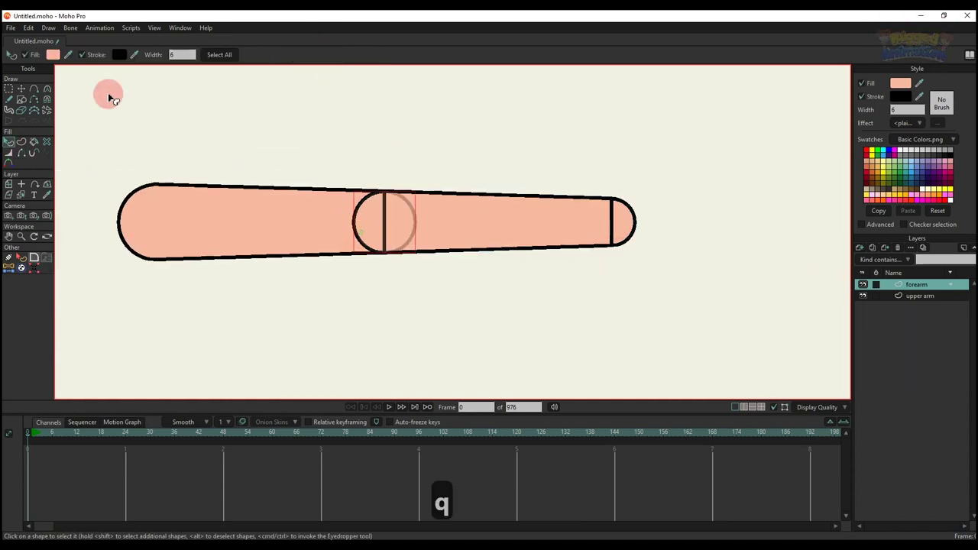
pyautogui.click(101, 58)
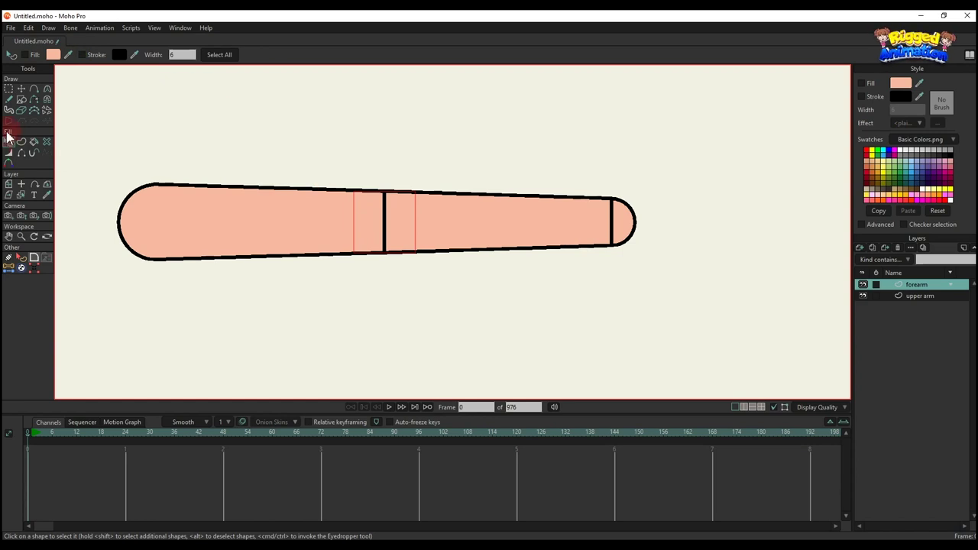
pyautogui.click(21, 152)
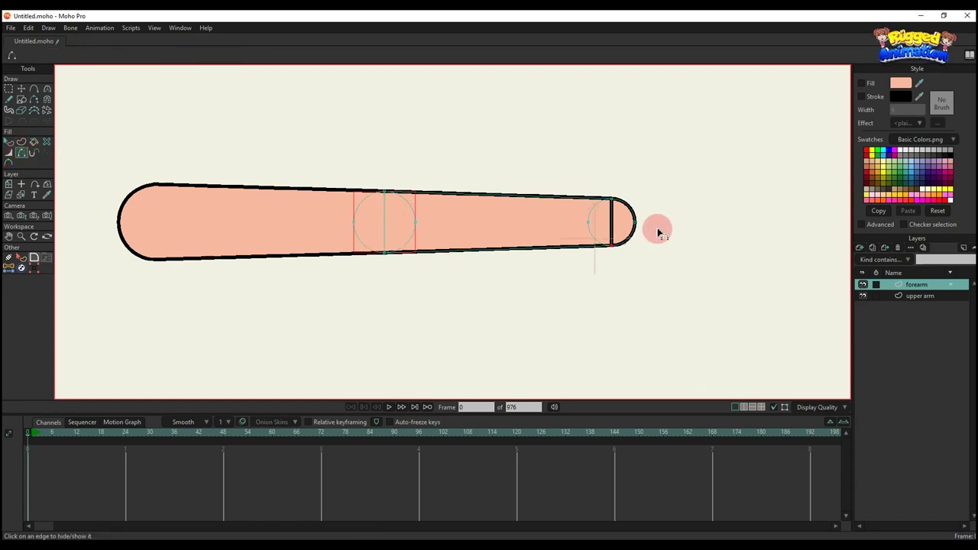
pyautogui.click(611, 222)
pyautogui.press('q')
pyautogui.scroll(-3, 497, 231)
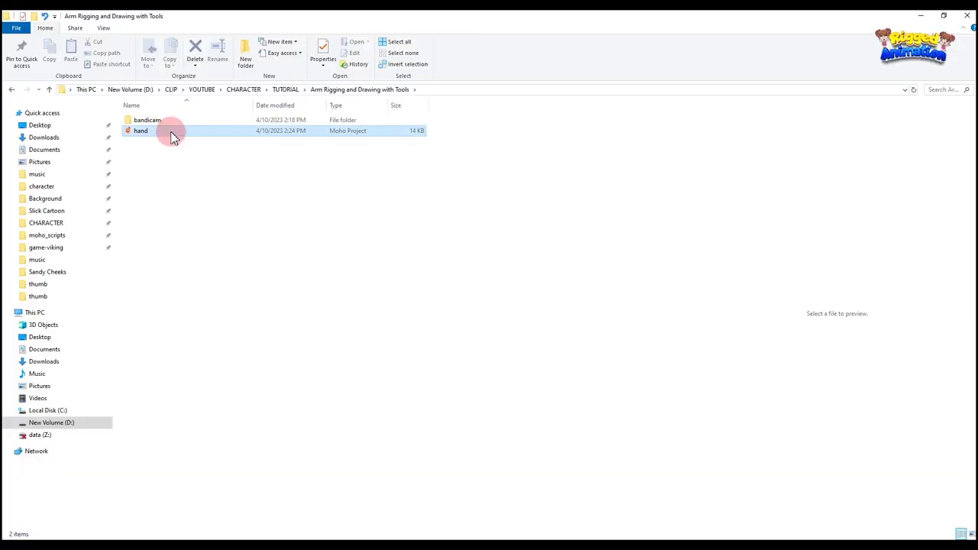
# - Insert the hand object from the "hand" Moho project file and enlarge it at the wrist end to a scale of about 1.82
pyautogui.moveTo(169, 131); pyautogui.dragTo(534, 230)
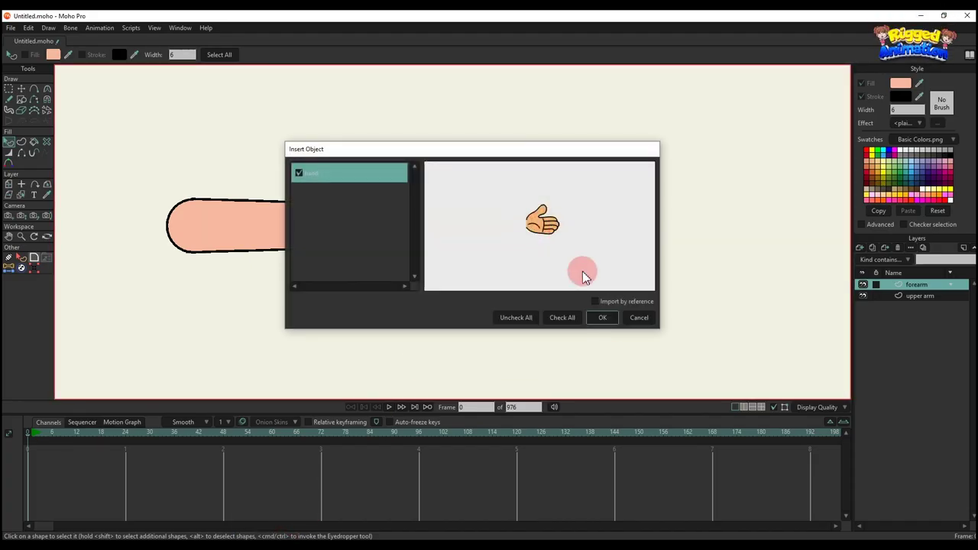
pyautogui.click(603, 318)
pyautogui.scroll(-2, 539, 245)
pyautogui.press('m')
pyautogui.scroll(4, 498, 229)
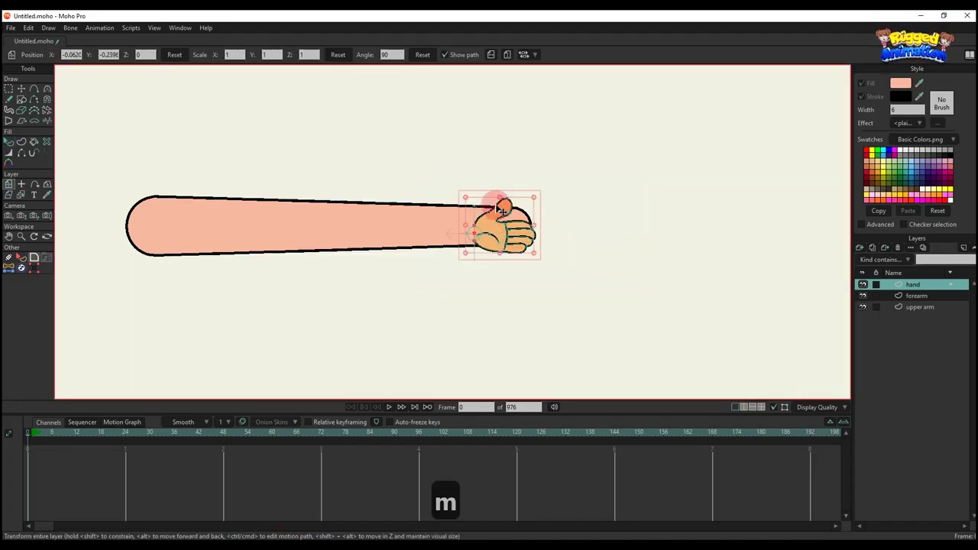
pyautogui.moveTo(502, 249); pyautogui.dragTo(689, 286)
# - Copy the wrist circle from the forearm layer and paste it into a new vector layer above the forearm
pyautogui.keyDown('alt'); pyautogui.rightClick(445, 248); pyautogui.keyUp('alt')
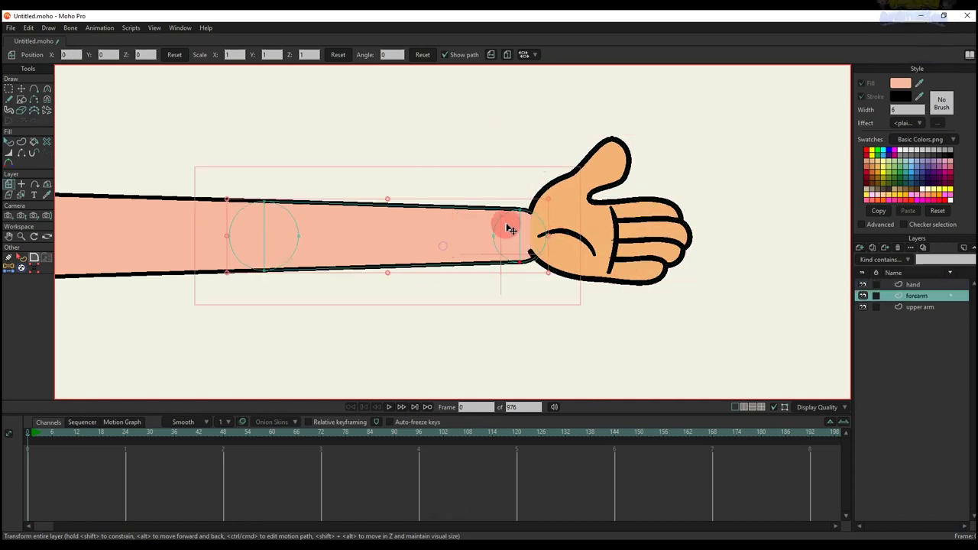
pyautogui.scroll(2, 507, 225)
pyautogui.press('t')
pyautogui.click(549, 216)
pyautogui.hotkey('ctrl', 'c')
pyautogui.scroll(-1, 844, 273)
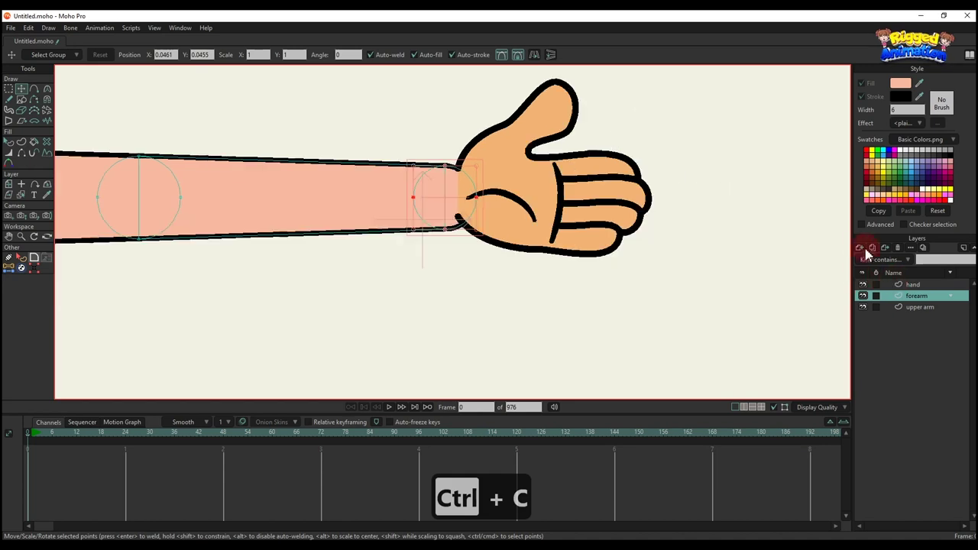
pyautogui.click(860, 248)
pyautogui.click(863, 260)
pyautogui.hotkey('ctrl', 'v')
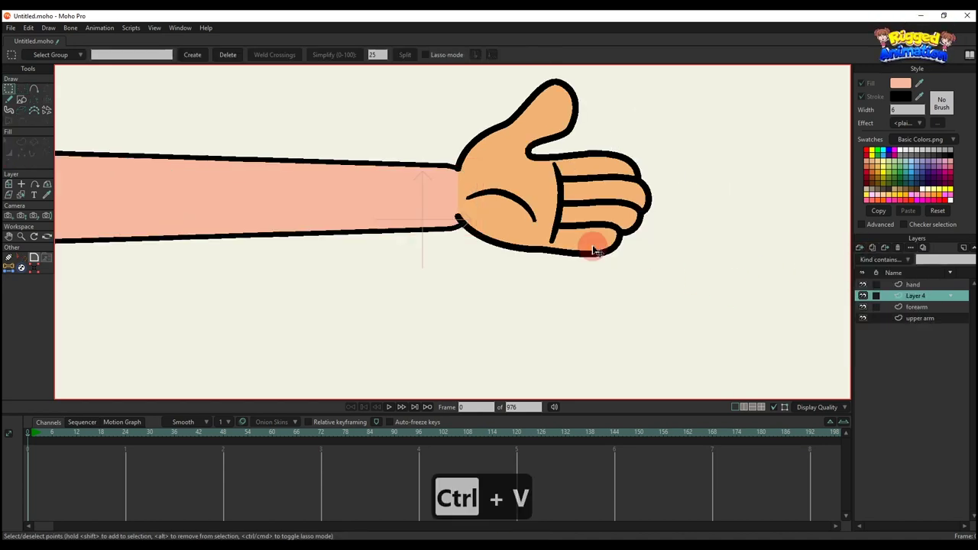
# - Draw vertical and horizontal guide lines through the centre of the pasted wrist circle and create a stroked shape from them
pyautogui.scroll(2, 421, 178)
pyautogui.scroll(1, 421, 178)
pyautogui.press('a')
pyautogui.moveTo(456, 124)
pyautogui.mouseDown()
pyautogui.moveTo(452, 258)
pyautogui.moveTo(455, 249)
pyautogui.mouseUp()
pyautogui.moveTo(392, 186)
pyautogui.mouseDown()
pyautogui.moveTo(550, 186)
pyautogui.moveTo(521, 186)
pyautogui.mouseUp()
pyautogui.press('g')
pyautogui.click(21, 153)
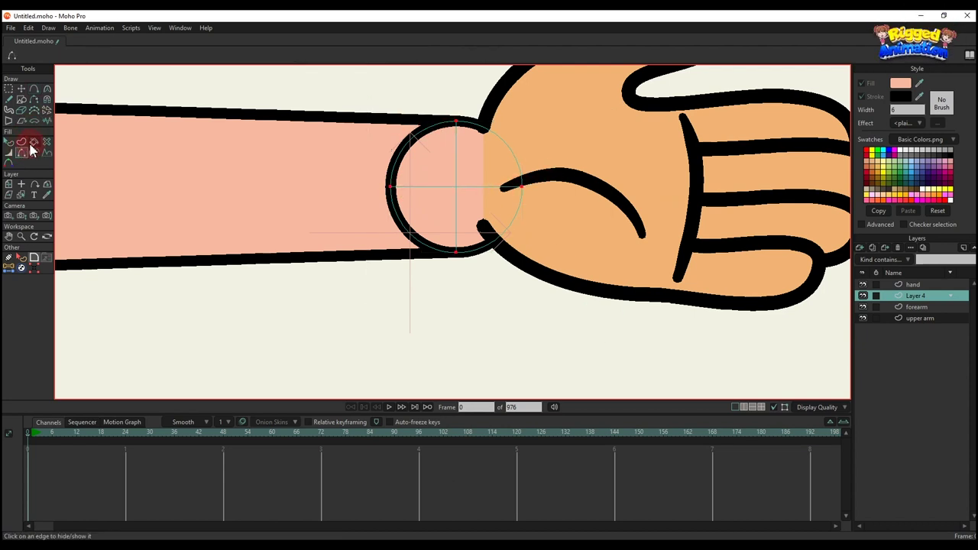
pyautogui.click(22, 142)
pyautogui.click(116, 56)
pyautogui.press('q')
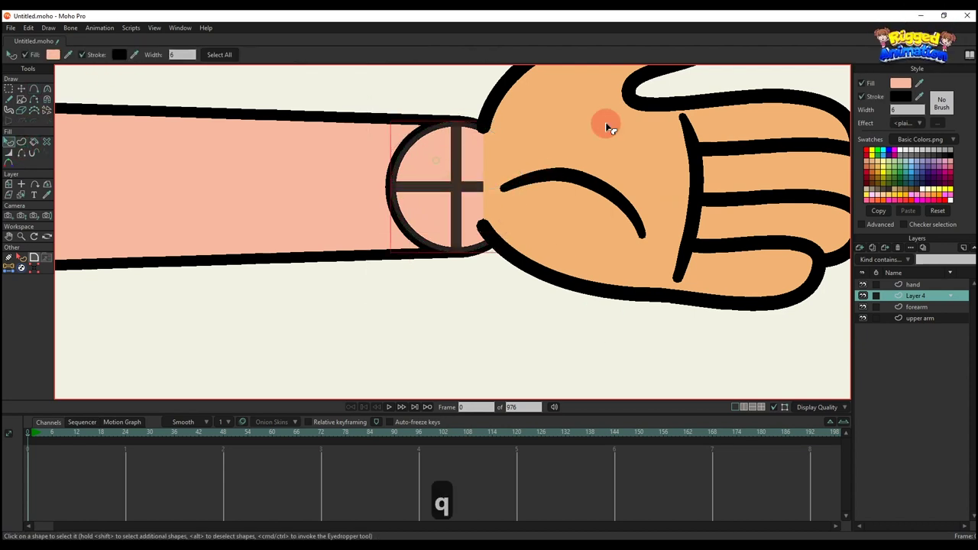
pyautogui.click(475, 128)
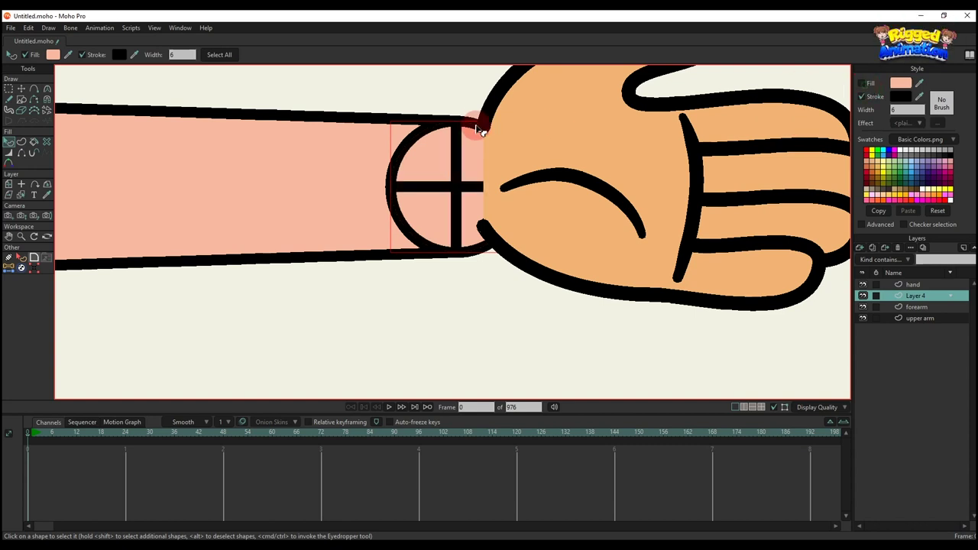
# - Centre the hand's wrist on the guide lines at X 0.0722, Y -0.2128 and scale the hand layer to 2.3685
pyautogui.click(891, 284)
pyautogui.press('m')
pyautogui.moveTo(618, 247); pyautogui.dragTo(492, 219)
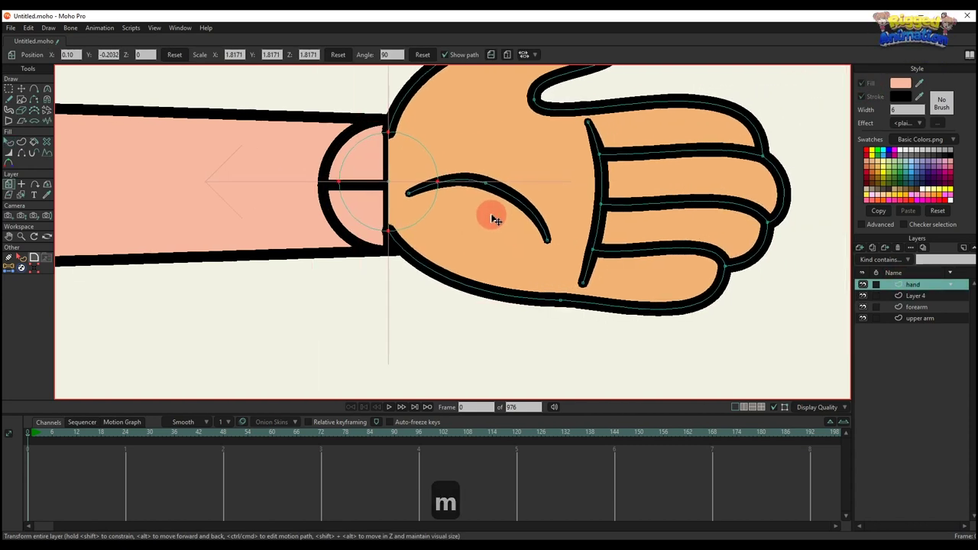
pyautogui.scroll(-3, 491, 219)
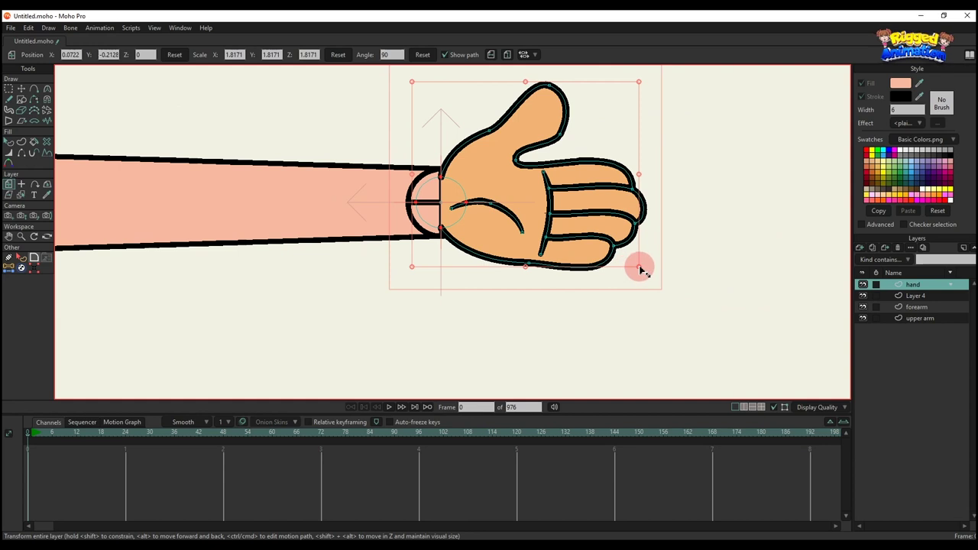
pyautogui.moveTo(638, 266); pyautogui.dragTo(698, 285)
pyautogui.click(476, 203)
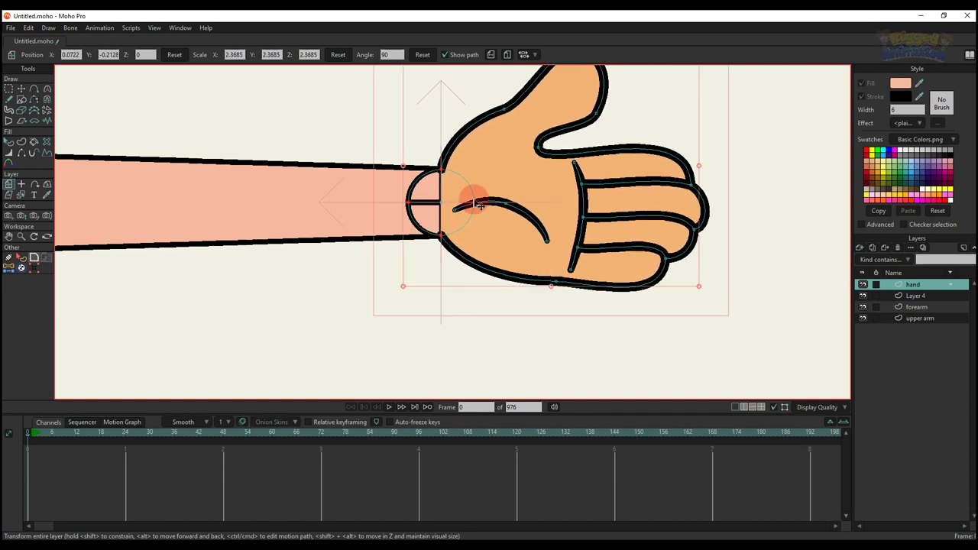
# - Hide the guide circle layer between the hand and forearm layers
pyautogui.scroll(5, 458, 191)
pyautogui.scroll(-3, 457, 191)
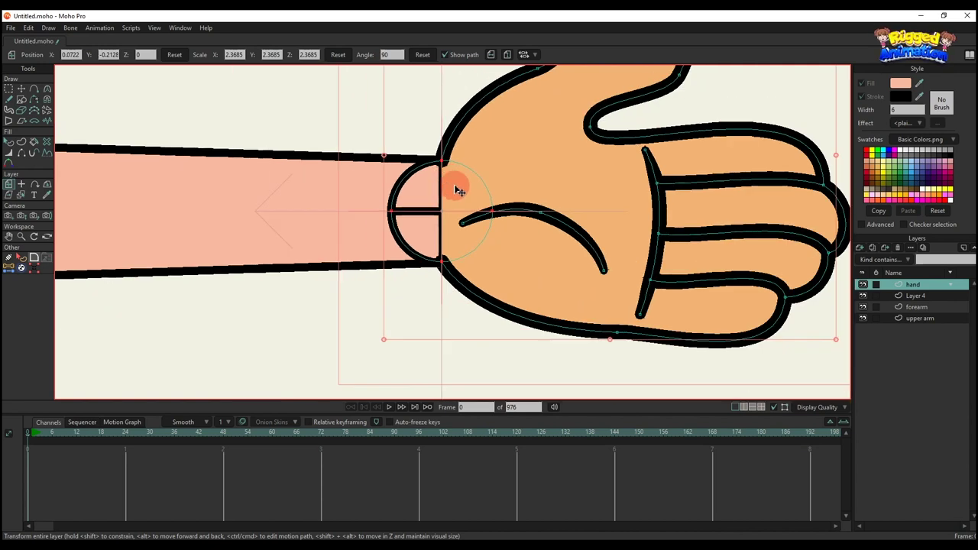
pyautogui.click(863, 296)
pyautogui.scroll(-4, 474, 218)
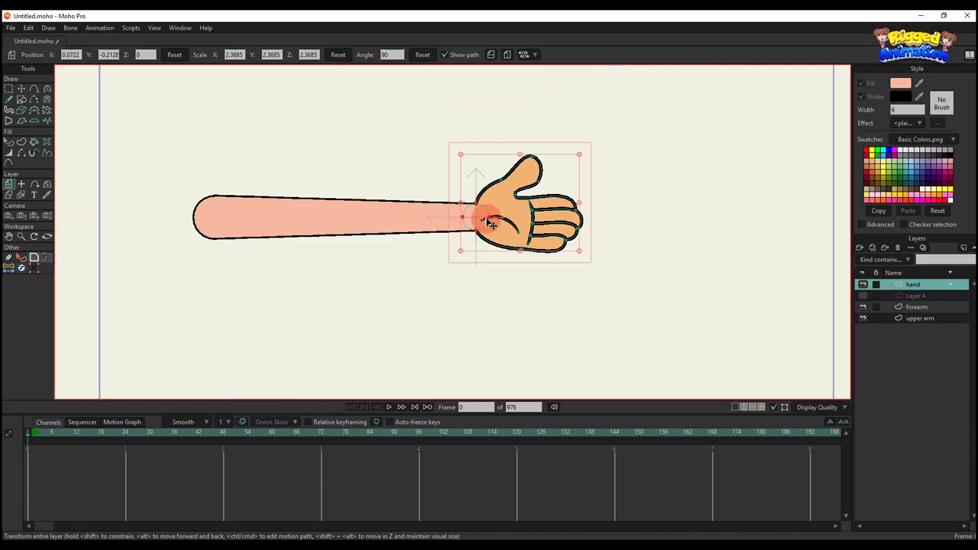
# - Edit the hand's SKIN1 style and match its fill colour to the forearm's skin tone
pyautogui.scroll(3, 488, 206)
pyautogui.press('q')
pyautogui.press('q')
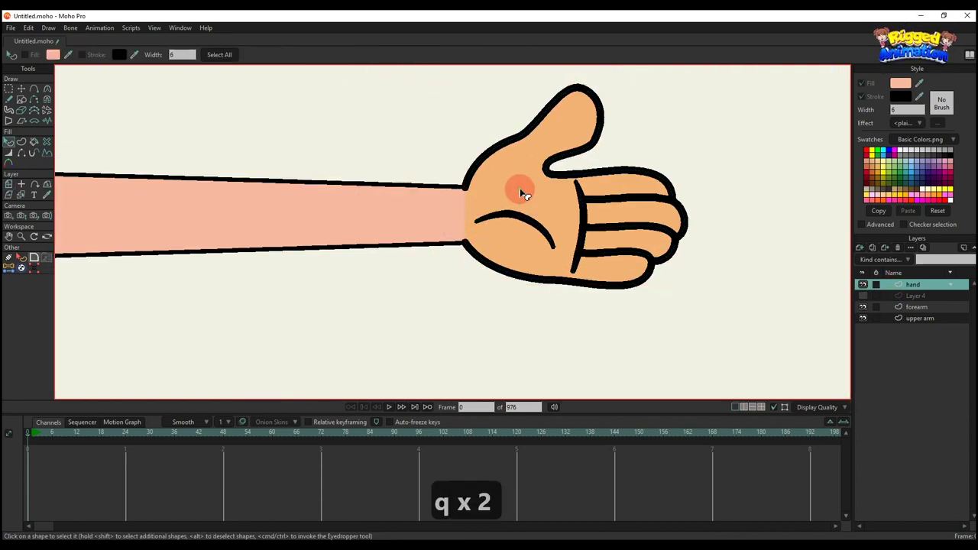
pyautogui.scroll(-3, 521, 193)
pyautogui.click(866, 223)
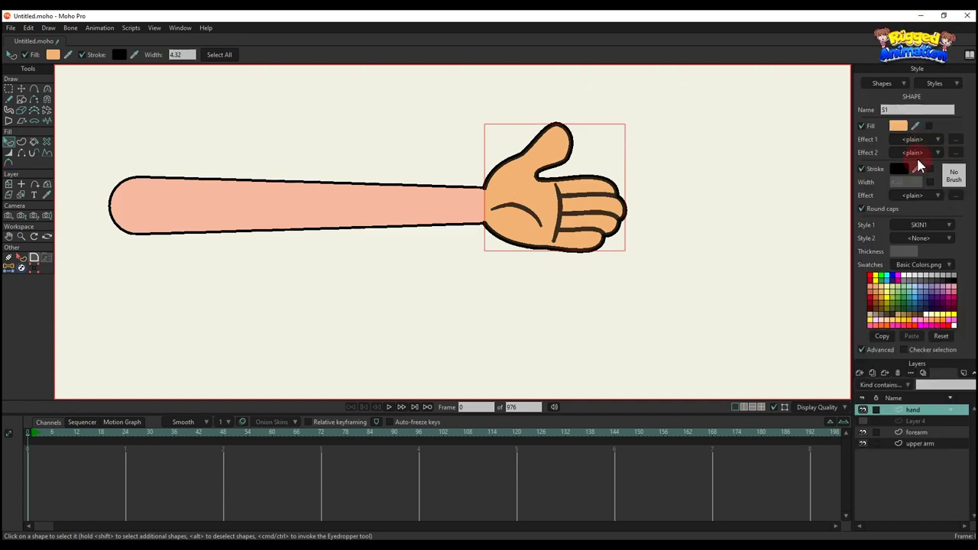
pyautogui.click(935, 84)
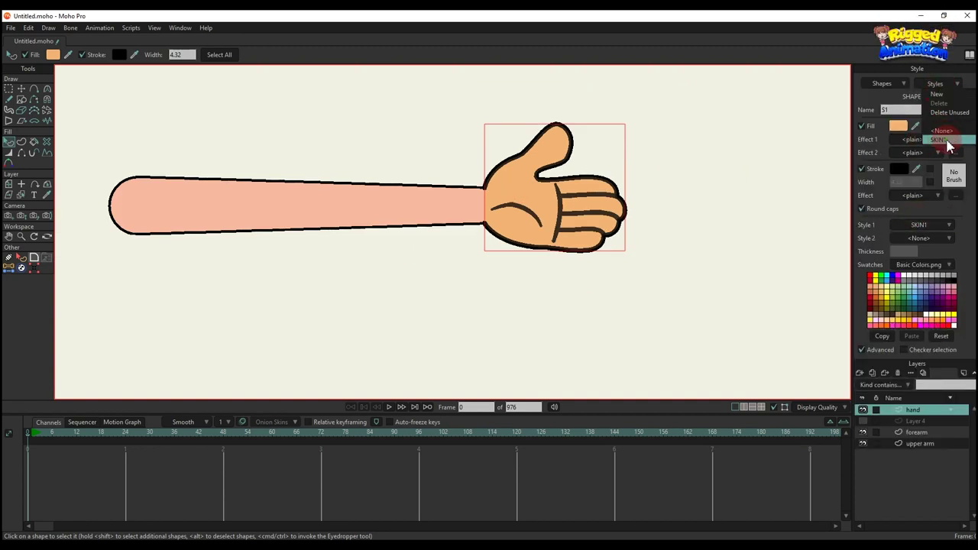
pyautogui.click(947, 145)
pyautogui.scroll(1, 599, 172)
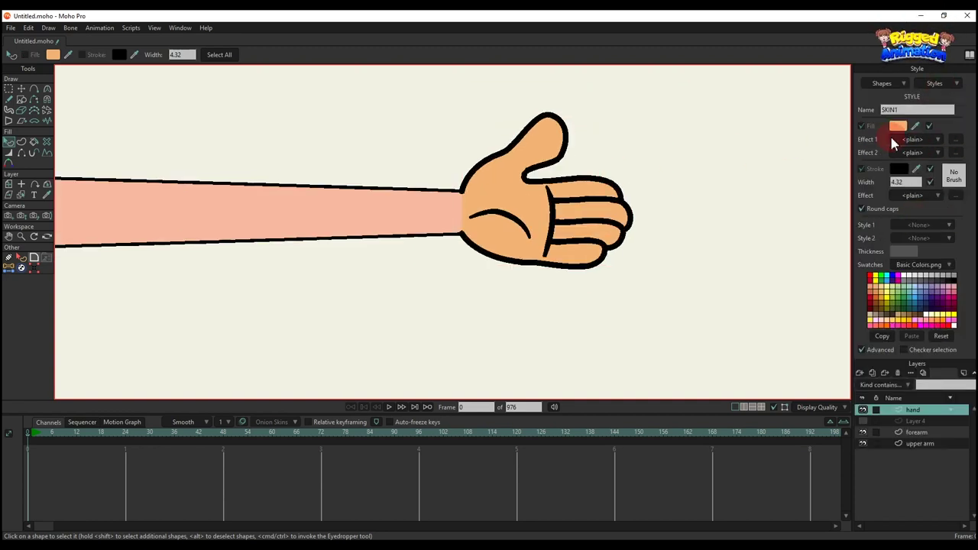
pyautogui.click(441, 198)
# - Set the SKIN1 style's stroke width to 3 and switch off the advanced style options
pyautogui.click(784, 139)
pyautogui.write('3')
pyautogui.press('Return')
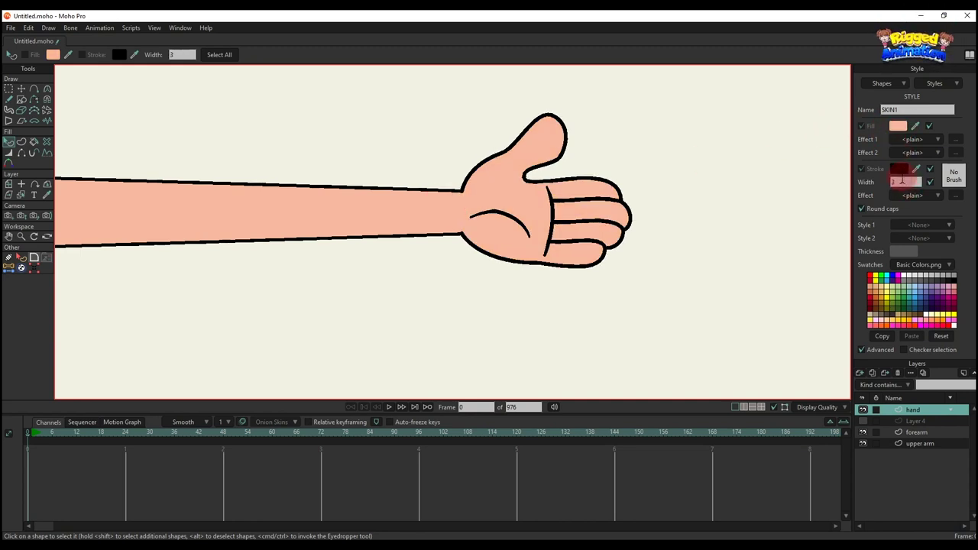
pyautogui.click(585, 201)
pyautogui.scroll(-2, 573, 200)
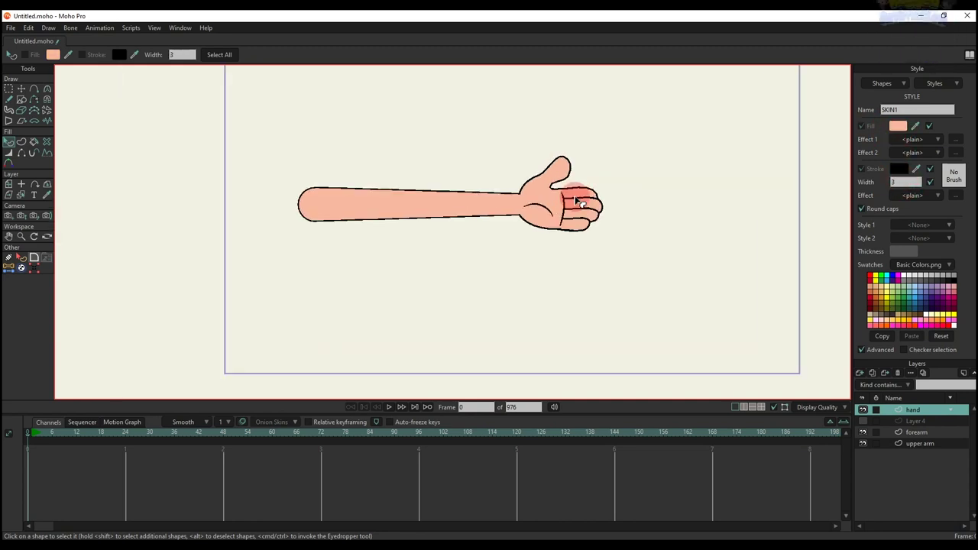
pyautogui.scroll(2, 573, 201)
pyautogui.click(725, 192)
pyautogui.scroll(-2, 727, 196)
pyautogui.click(895, 237)
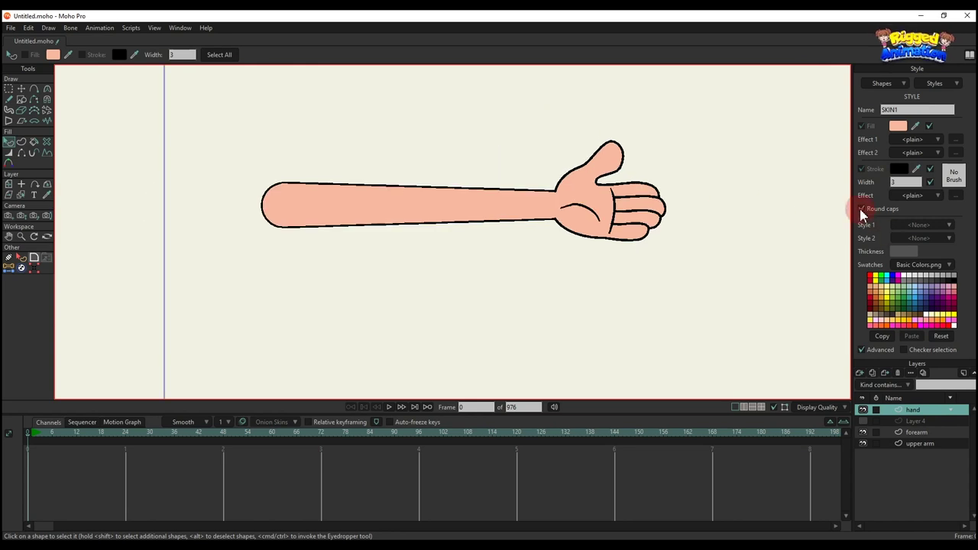
pyautogui.click(860, 350)
pyautogui.click(625, 239)
pyautogui.scroll(-2, 625, 240)
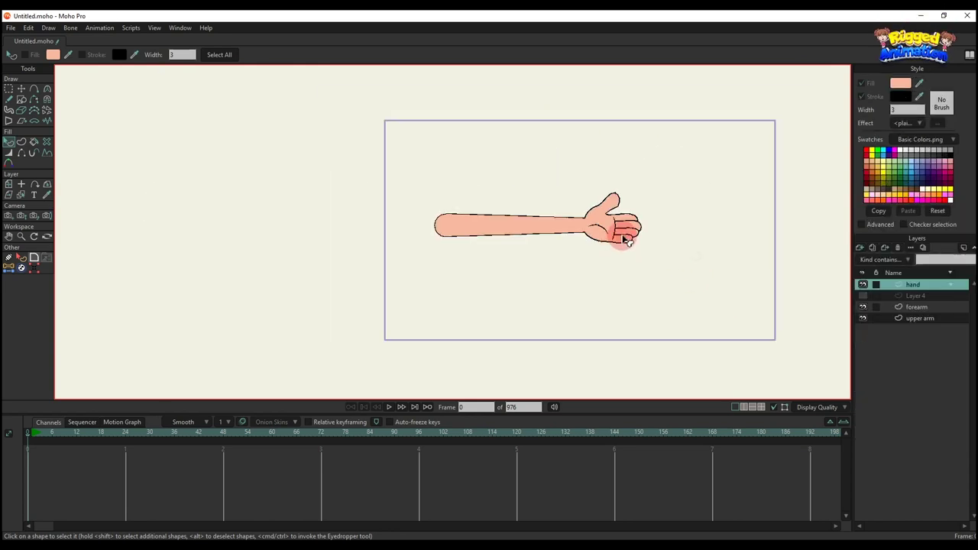
# - Delete the hidden wrist guide layer
pyautogui.scroll(2, 640, 227)
pyautogui.scroll(-2, 660, 241)
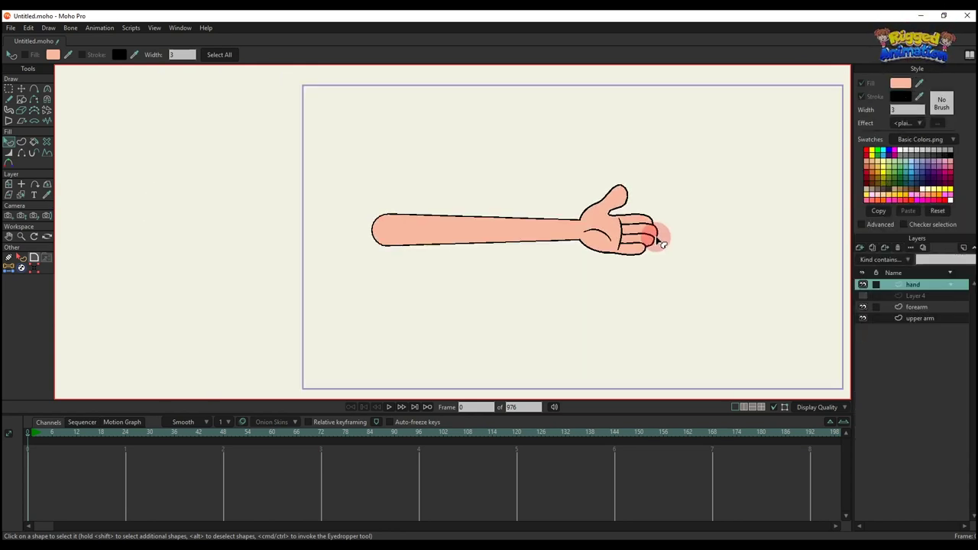
pyautogui.scroll(3, 660, 241)
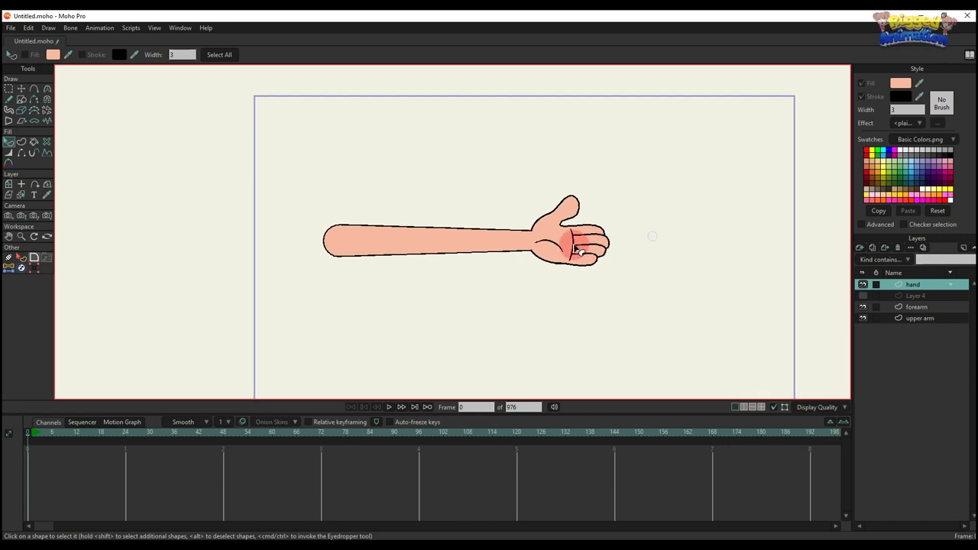
pyautogui.click(916, 296)
pyautogui.click(898, 249)
# - Group the hand, forearm and upper arm layers into a single layer group
pyautogui.click(914, 285)
pyautogui.keyDown('shift'); pyautogui.click(916, 306); pyautogui.keyUp('shift')
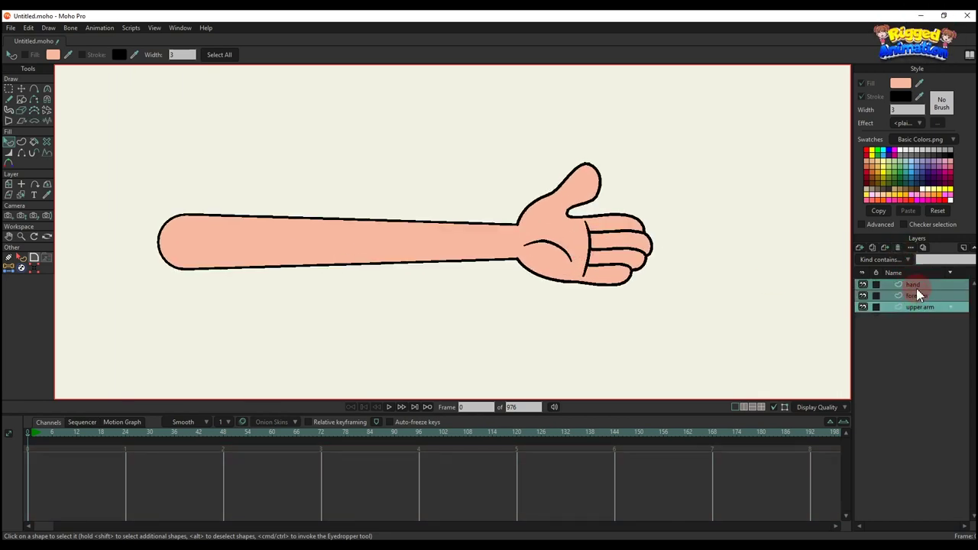
pyautogui.rightClick(916, 284)
pyautogui.click(940, 335)
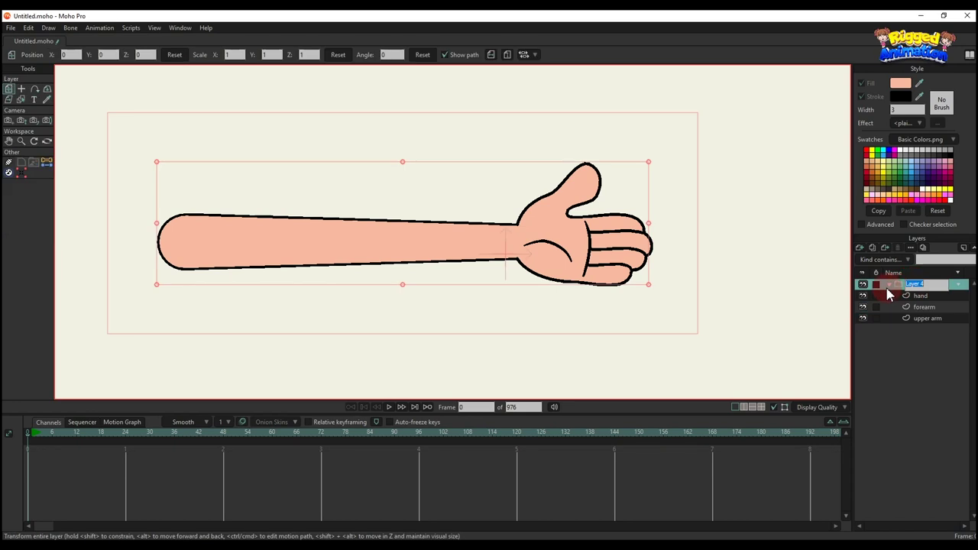
# - Rename the new layer group as arm
pyautogui.click(889, 284)
pyautogui.doubleClick(911, 284)
pyautogui.write('ar')
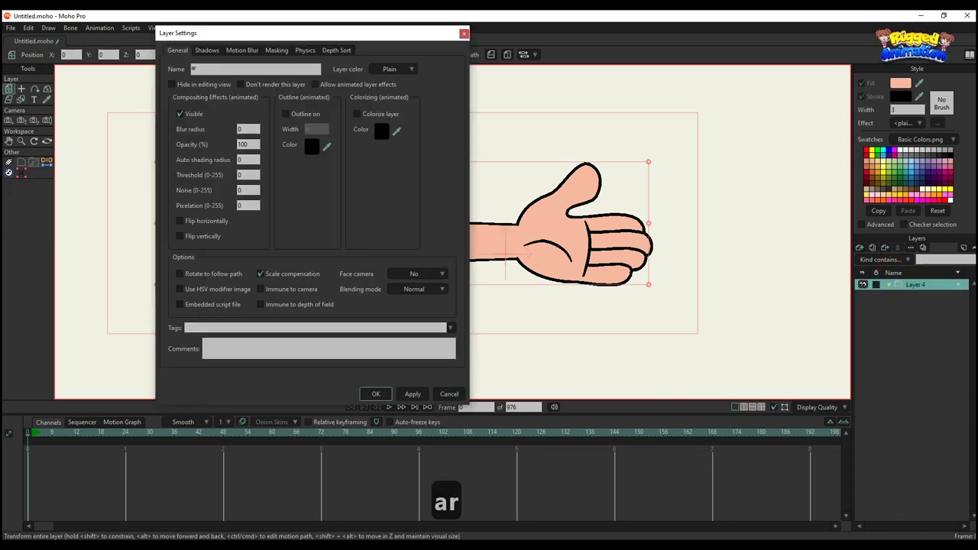
pyautogui.write('m')
pyautogui.press('Return')
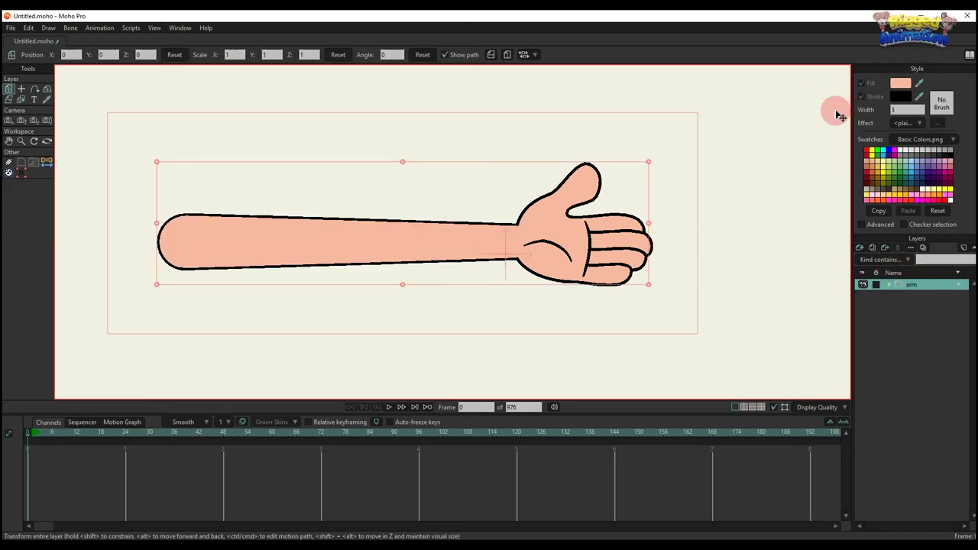
# - Convert the arm group to a bone layer and show its child layers
pyautogui.scroll(-1, 519, 243)
pyautogui.scroll(2, 530, 251)
pyautogui.moveTo(511, 245); pyautogui.dragTo(547, 272)
pyautogui.rightClick(912, 289)
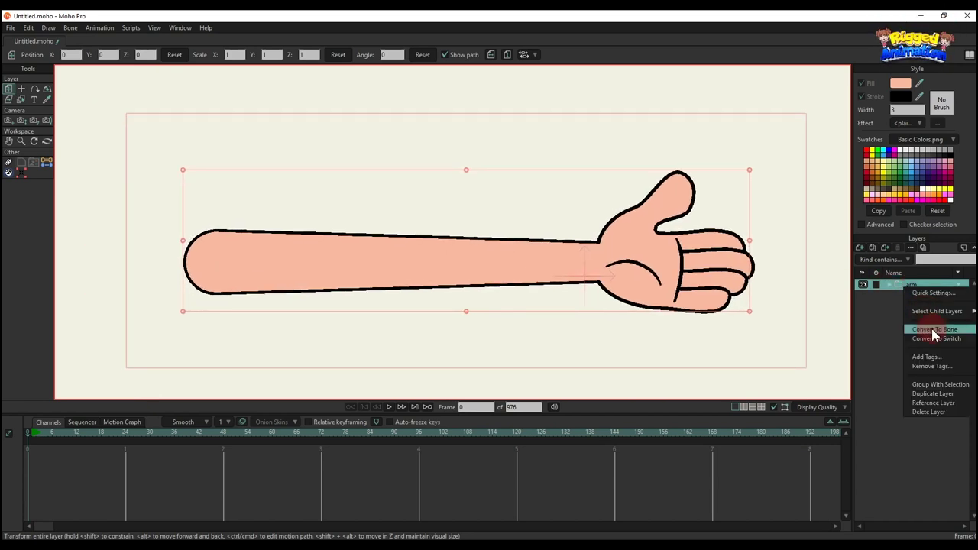
pyautogui.click(933, 329)
pyautogui.click(888, 284)
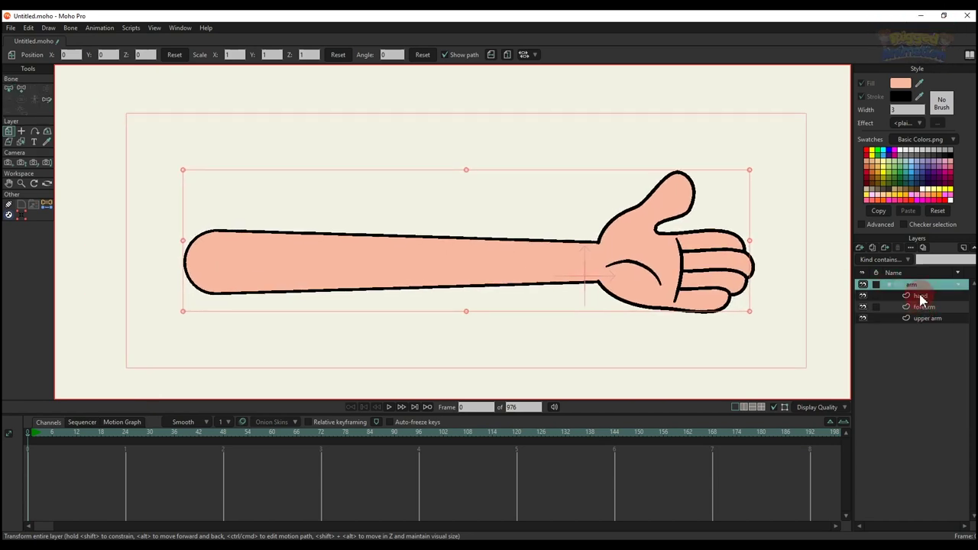
# - Create a bone on the arm layer between the centre points of the upper arm's shoulder and elbow circles
pyautogui.click(919, 296)
pyautogui.click(920, 317)
pyautogui.click(921, 307)
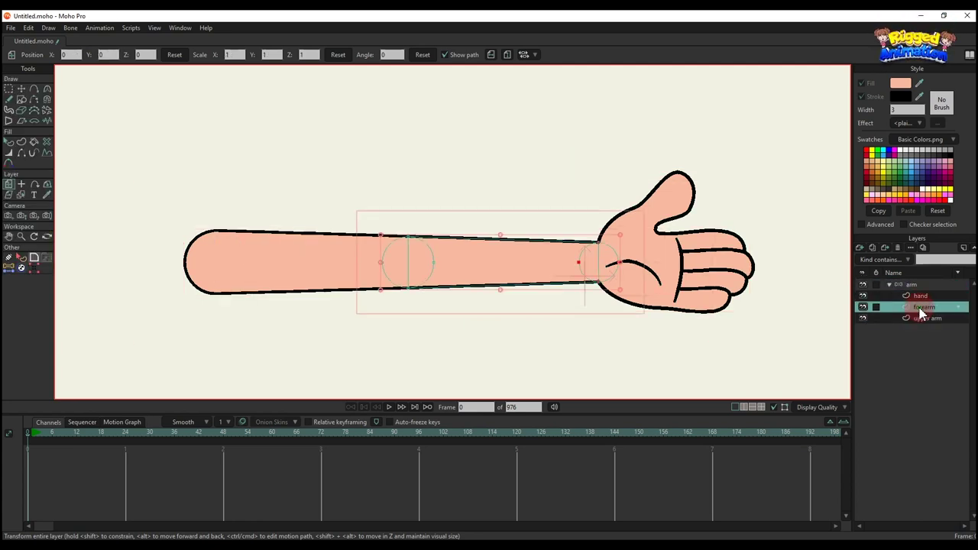
pyautogui.click(880, 318)
pyautogui.scroll(5, 214, 290)
pyautogui.press('g')
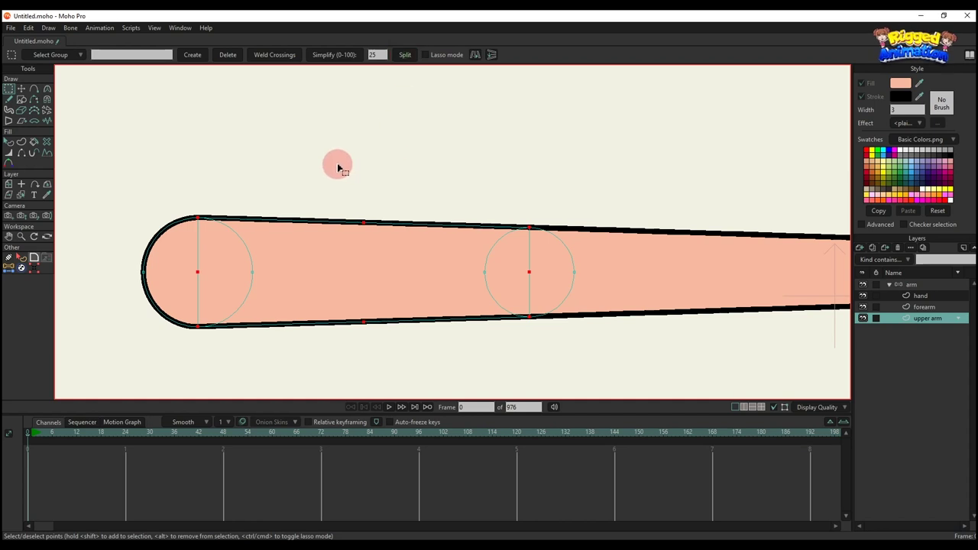
pyautogui.click(198, 272)
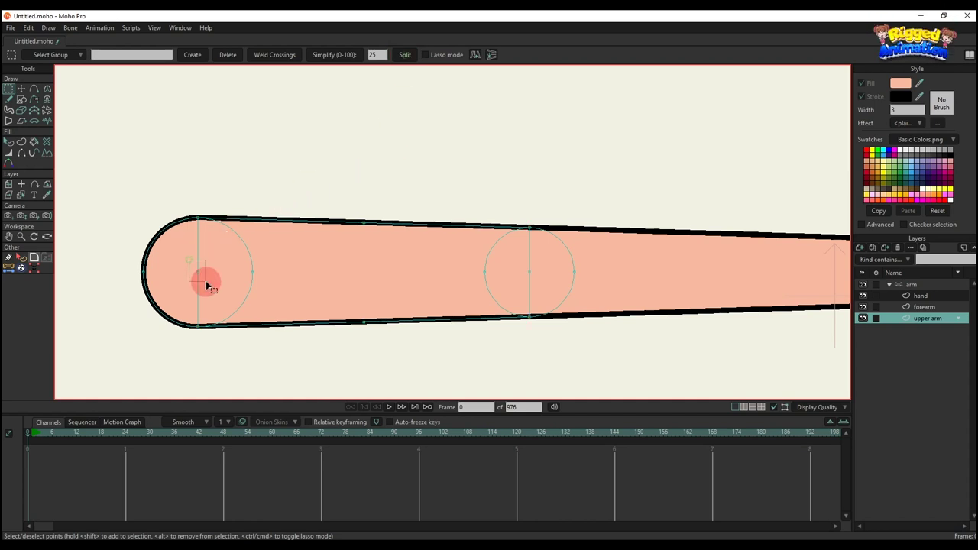
pyautogui.click(8, 268)
pyautogui.click(529, 272)
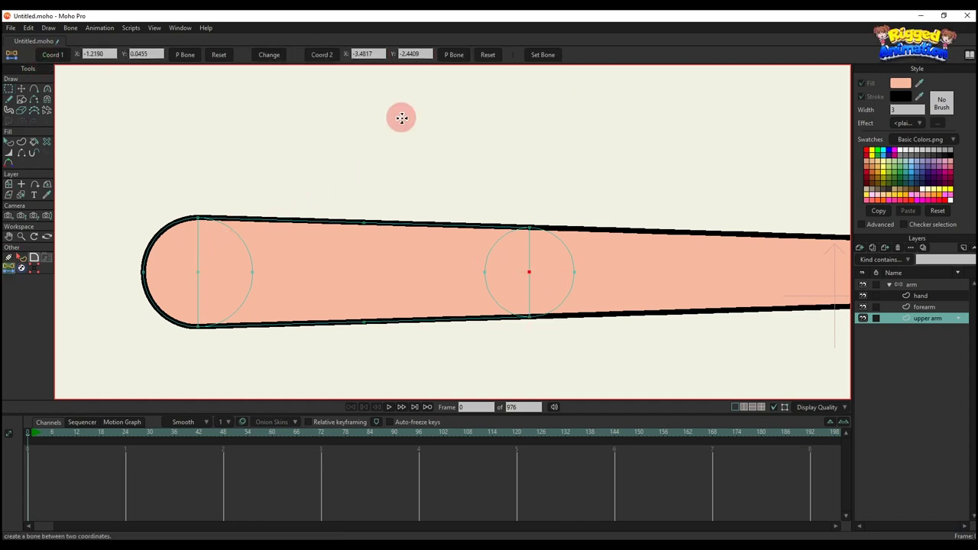
pyautogui.click(907, 283)
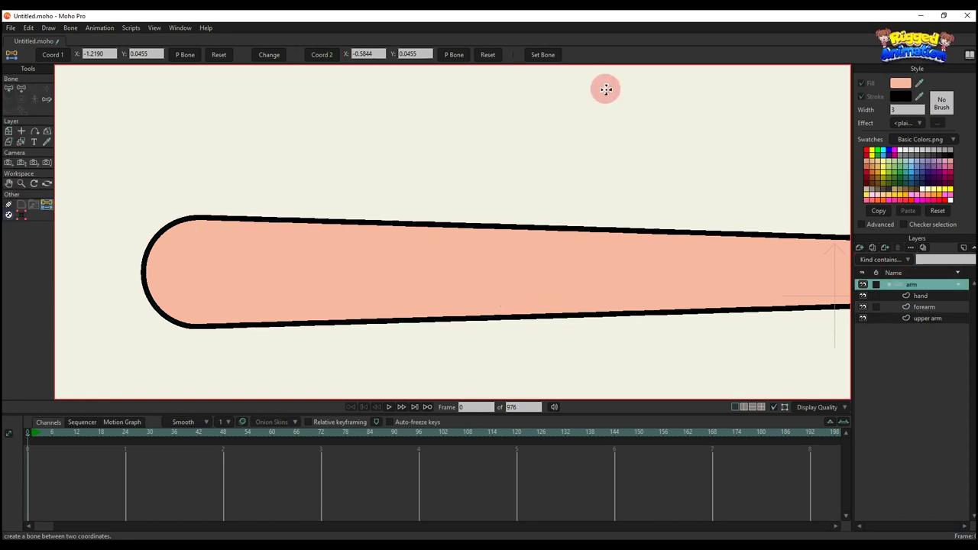
pyautogui.click(547, 55)
# - Create a second bone on the arm layer between the centre points of the forearm's elbow and wrist circles
pyautogui.keyDown('alt'); pyautogui.rightClick(555, 263); pyautogui.keyUp('alt')
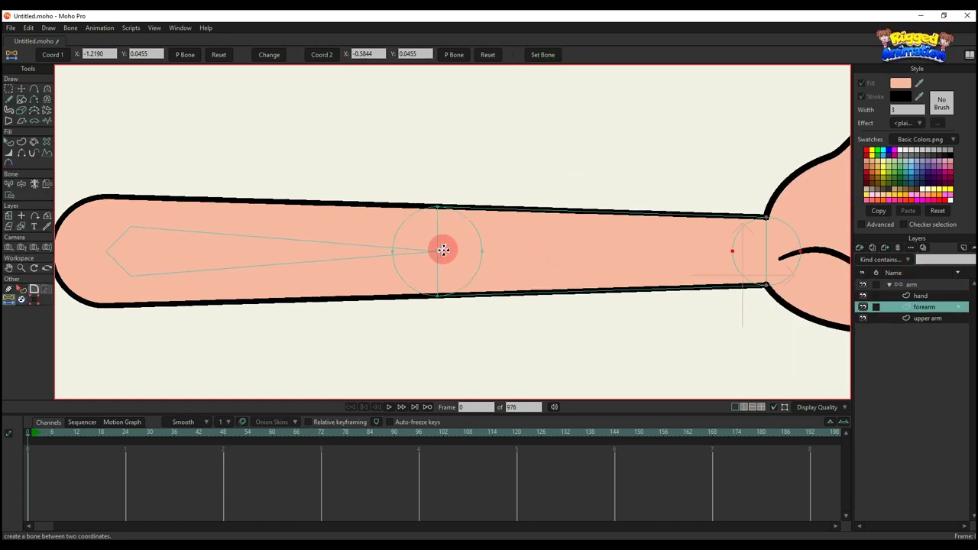
pyautogui.press('g')
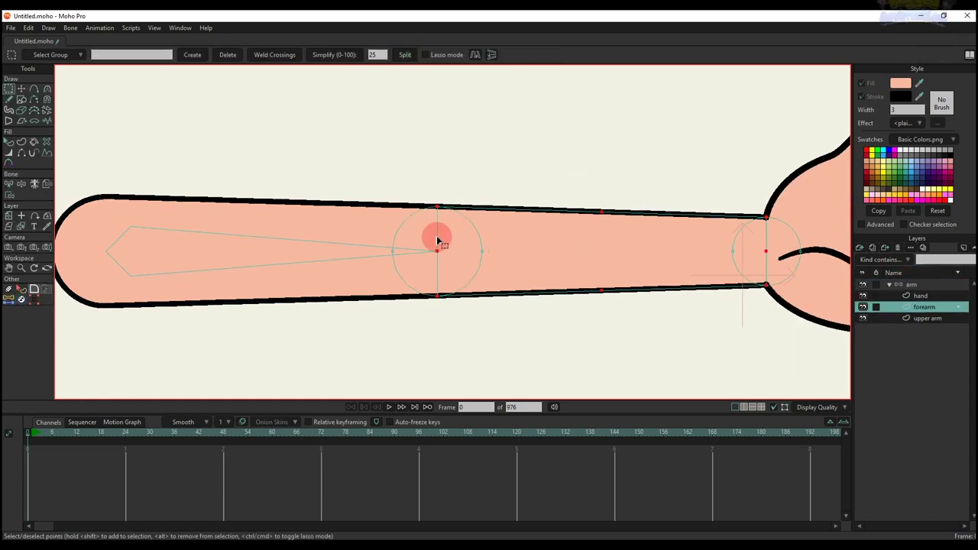
pyautogui.click(8, 299)
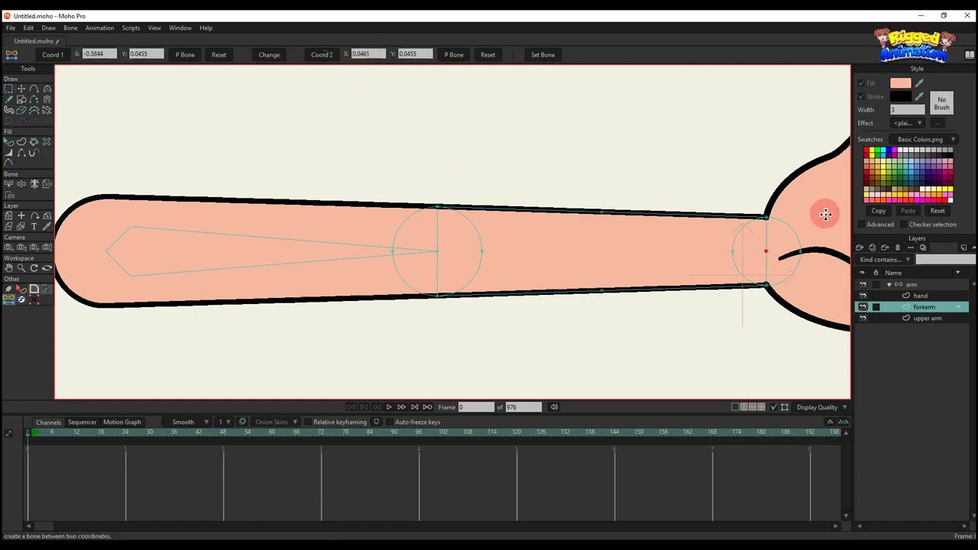
pyautogui.click(908, 284)
pyautogui.click(548, 61)
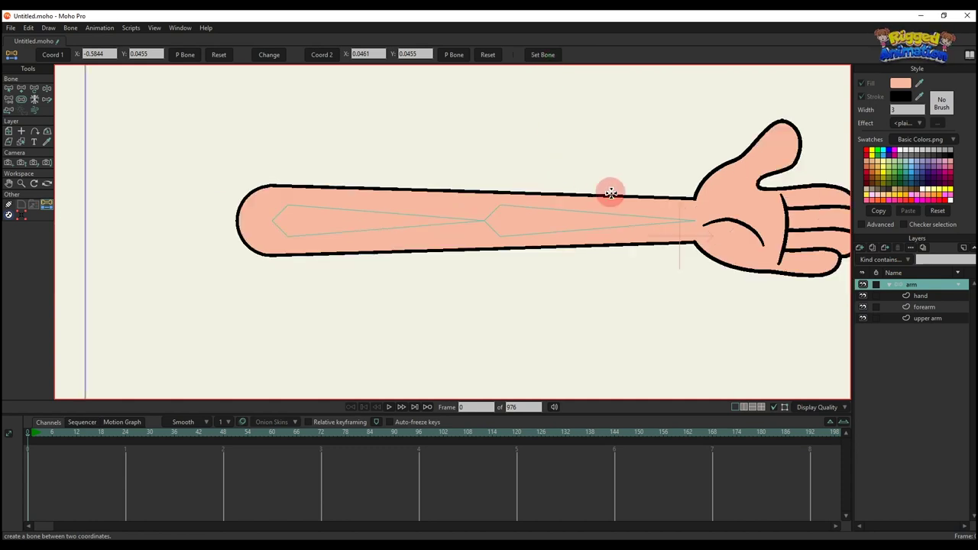
# - Add a hand bone from the wrist into the palm and set the bone strength to 0
pyautogui.press('b')
pyautogui.press('a')
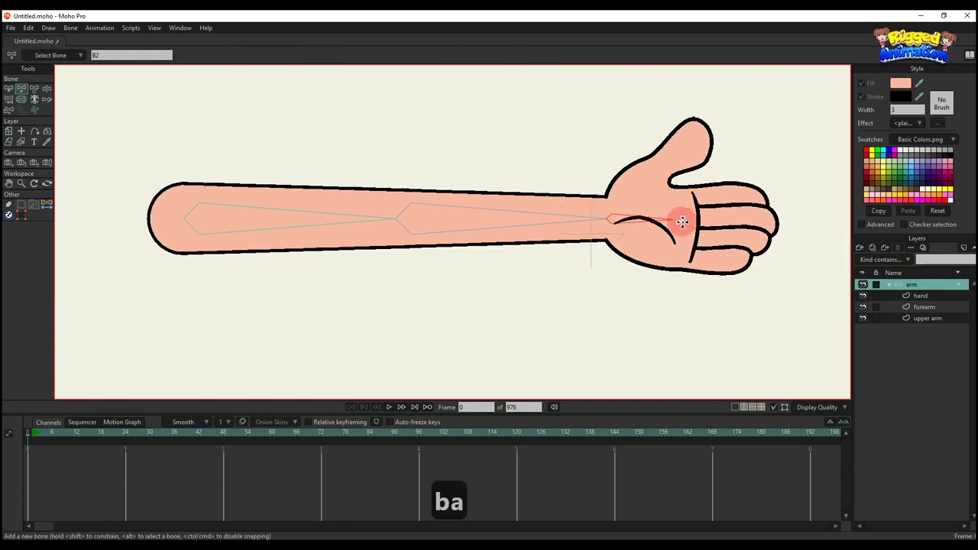
pyautogui.press('s')
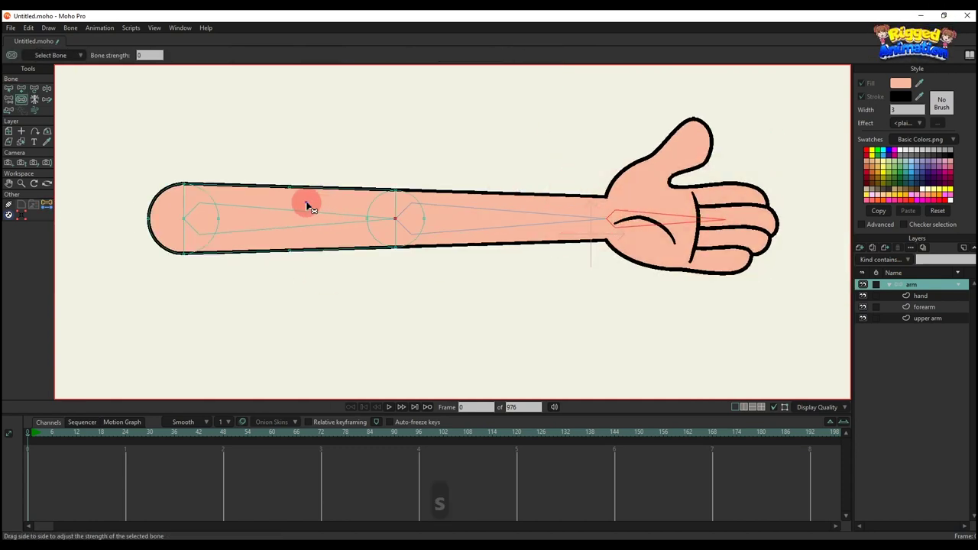
# - Bind the upper arm layer's points to the upper arm bone and the forearm layer's points to the forearm bone
pyautogui.rightClick(306, 204)
pyautogui.press('b')
pyautogui.press('i')
pyautogui.moveTo(183, 136); pyautogui.dragTo(447, 282)
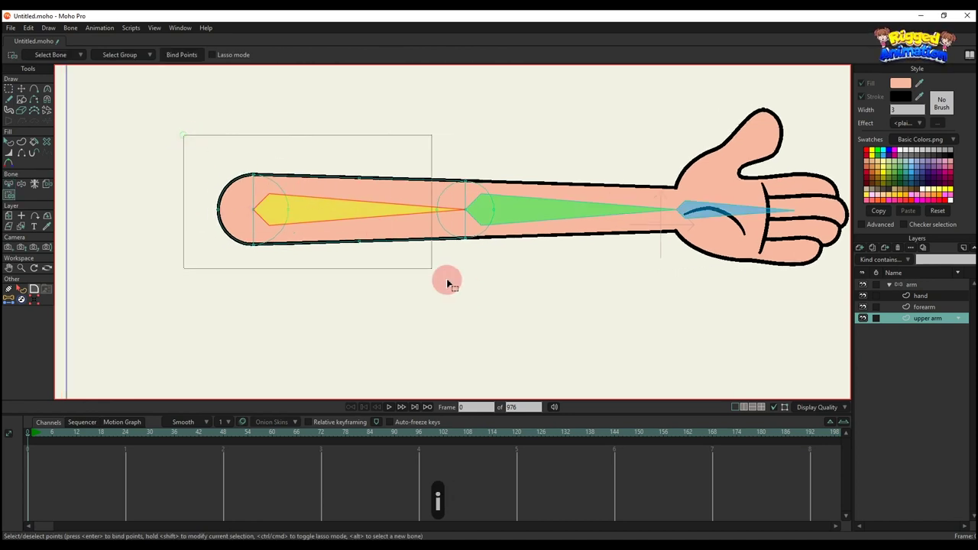
pyautogui.press('b')
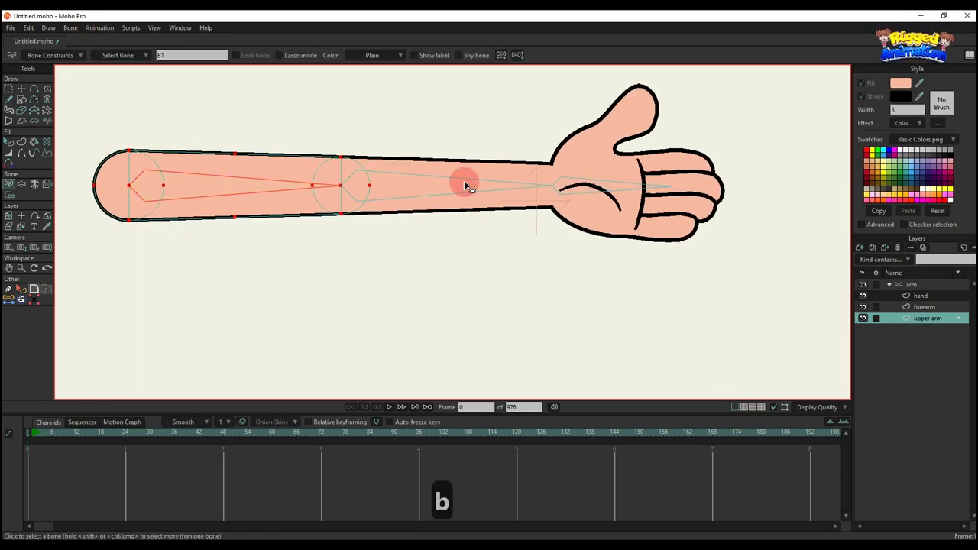
pyautogui.press('i')
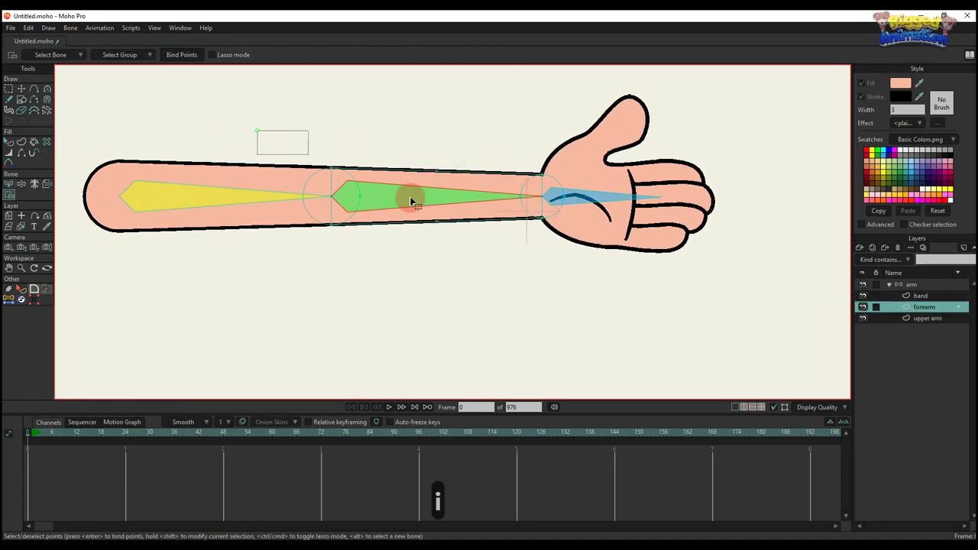
# - Bind all points of the hand layer to the hand bone
pyautogui.click(916, 296)
pyautogui.press('b')
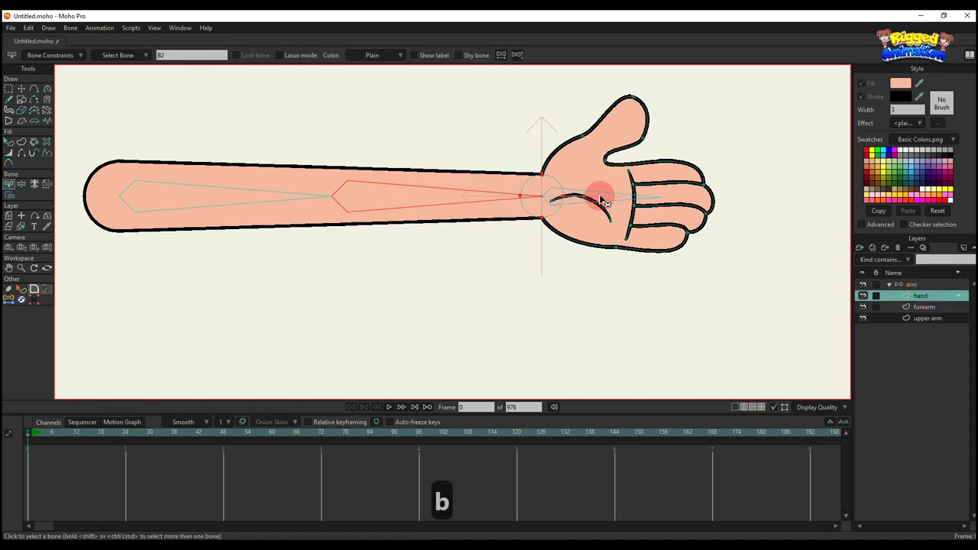
pyautogui.press('i')
pyautogui.click(466, 116)
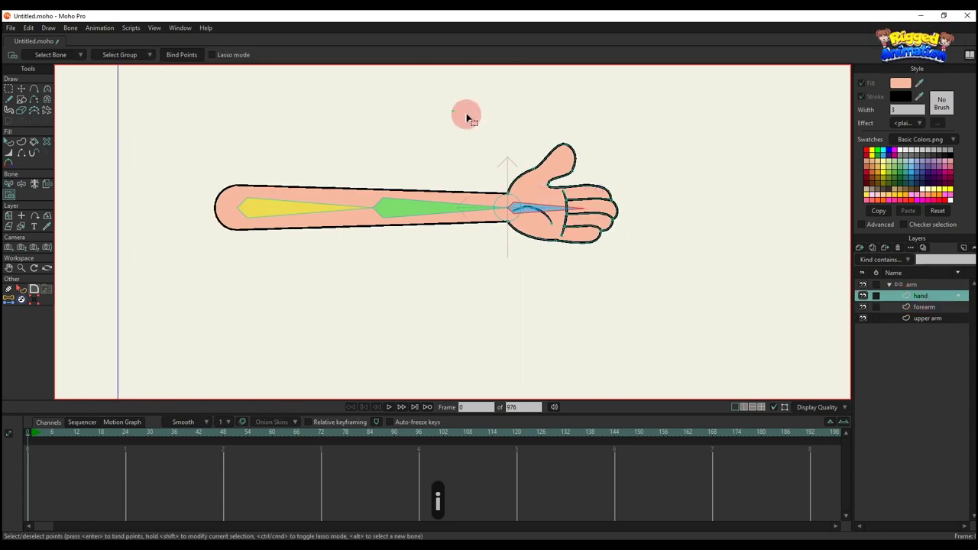
pyautogui.scroll(-2, 469, 156)
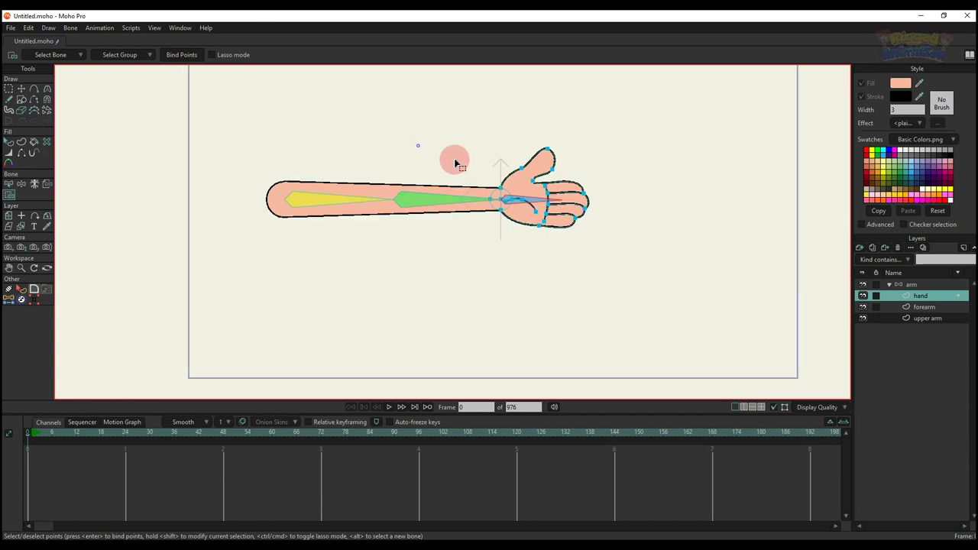
pyautogui.scroll(3, 453, 160)
# - Parent the forearm bone to the upper arm bone on the arm layer
pyautogui.click(908, 286)
pyautogui.press('p')
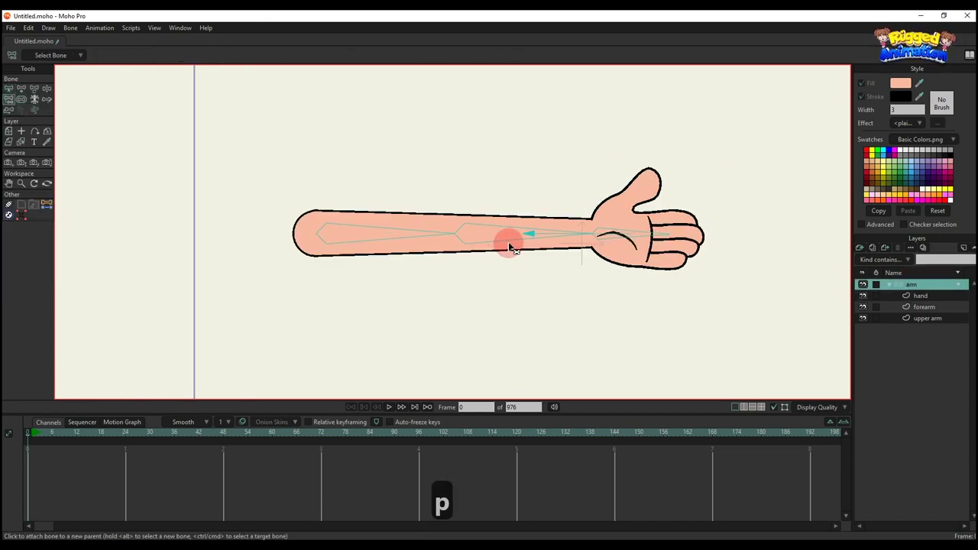
pyautogui.press('b')
pyautogui.click(476, 260)
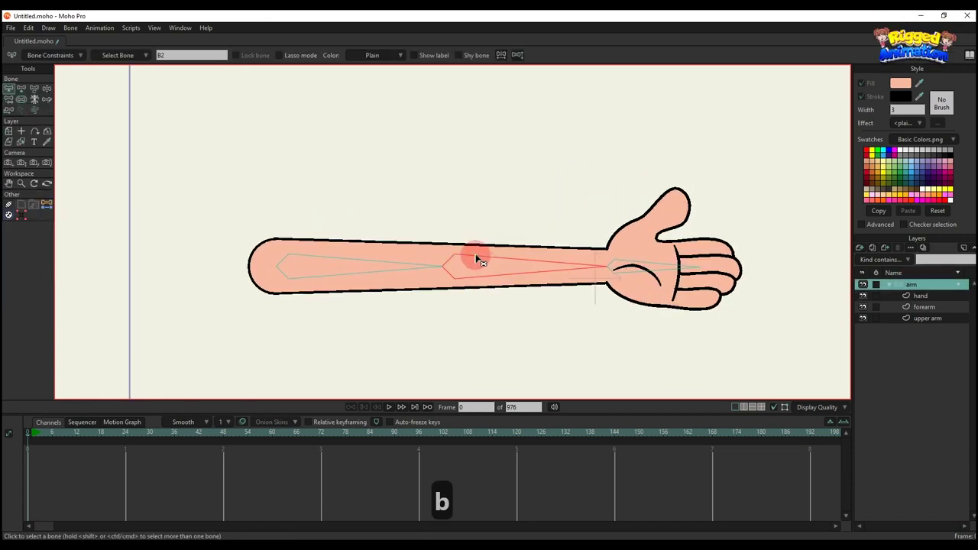
pyautogui.press('p')
pyautogui.click(404, 263)
pyautogui.scroll(-2, 404, 264)
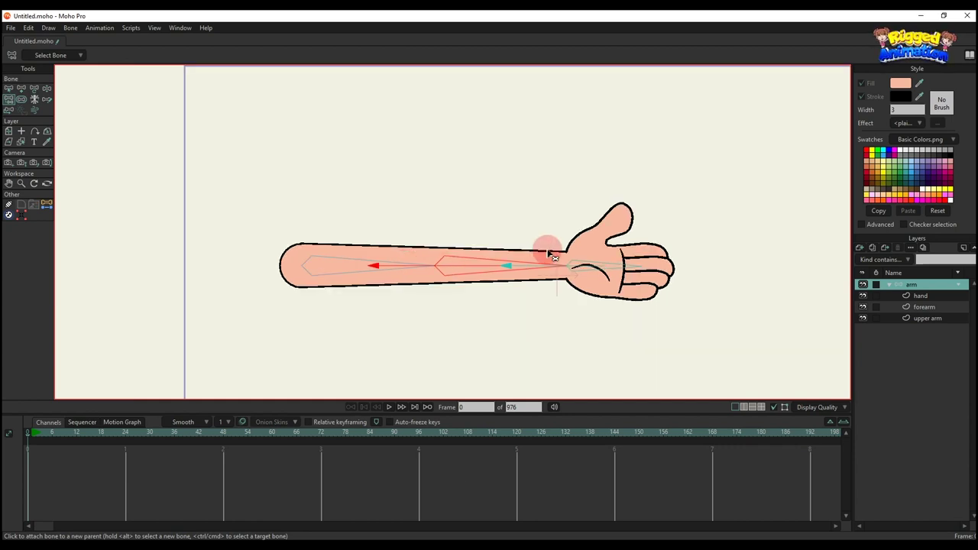
# - At frame 7, lower the upper arm bone and rotate the forearm bone upward by about 46° to test the elbow bend
pyautogui.click(113, 379)
pyautogui.press('t')
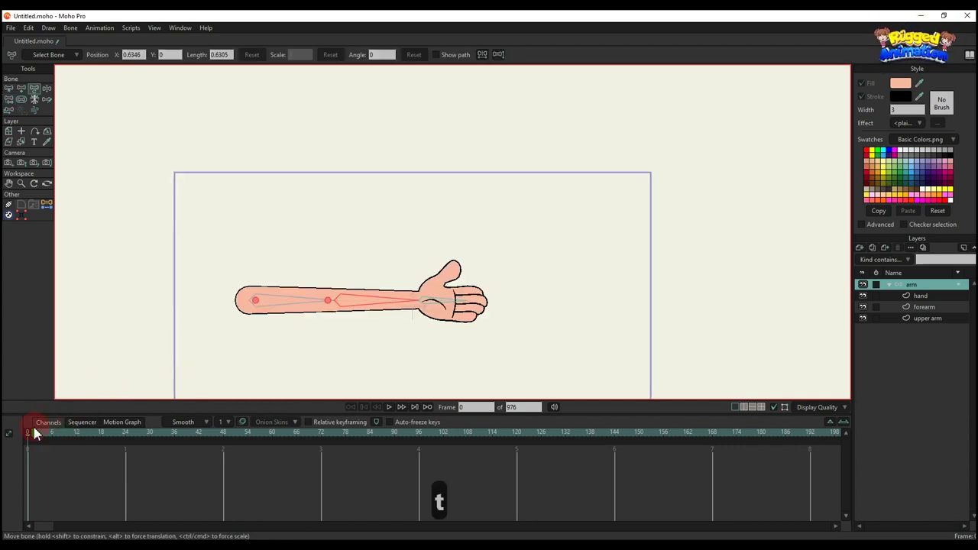
pyautogui.click(53, 435)
pyautogui.press('b')
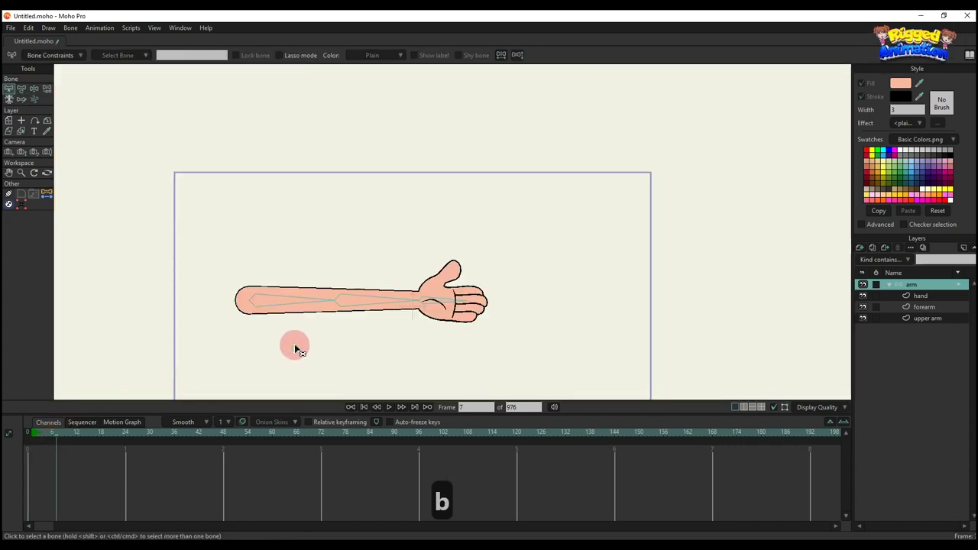
pyautogui.press('t')
pyautogui.moveTo(310, 317); pyautogui.dragTo(458, 208)
pyautogui.scroll(2, 486, 191)
pyautogui.scroll(-2, 458, 208)
pyautogui.scroll(2, 459, 208)
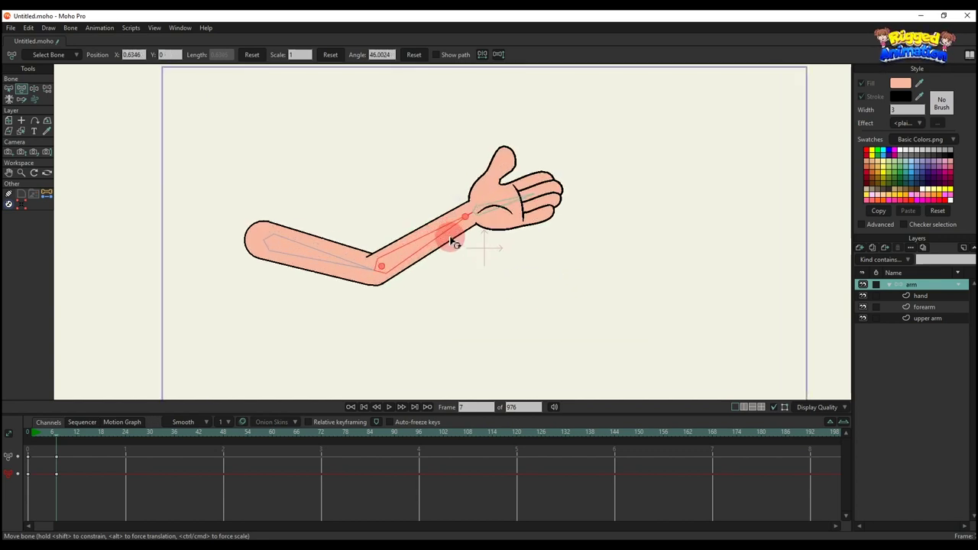